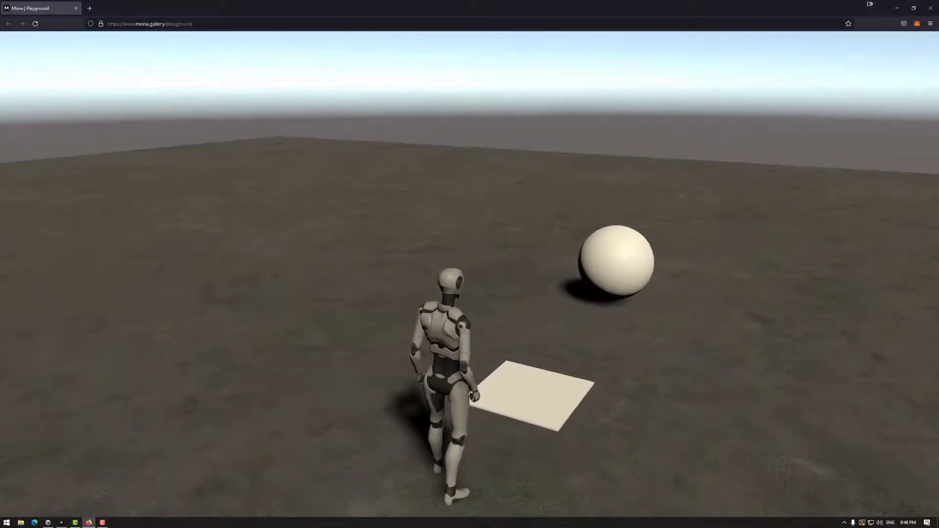
# - Walk the avatar on and off the white square in the playground to test the sphere's jump reaction
pyautogui.press('w')
pyautogui.press('s')
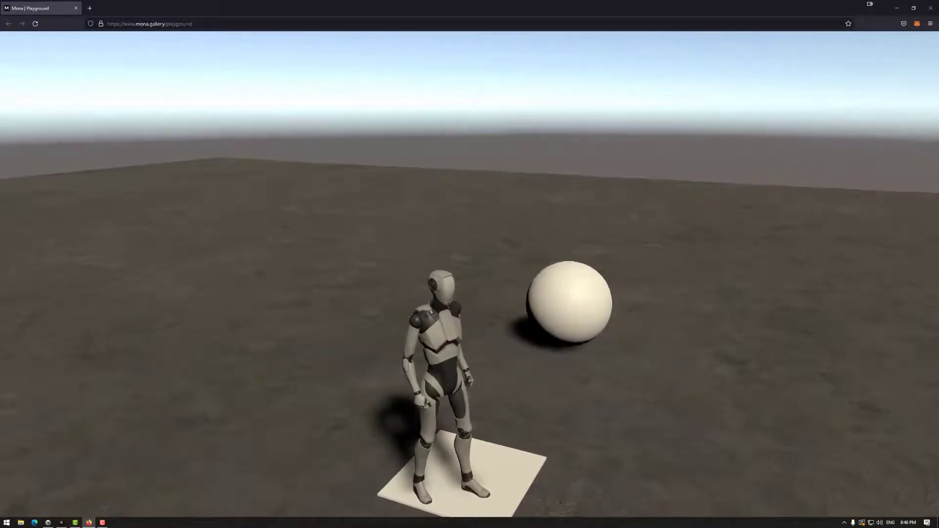
pyautogui.press('s')
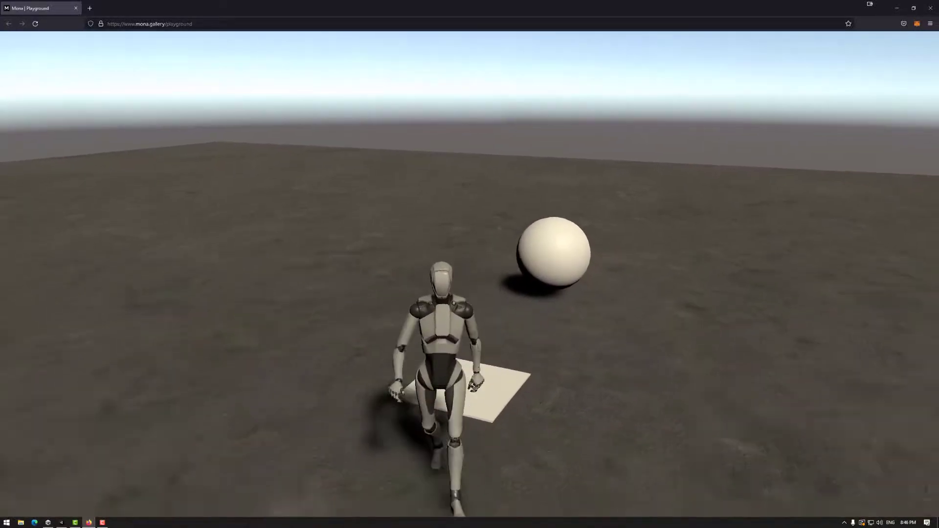
pyautogui.press('w')
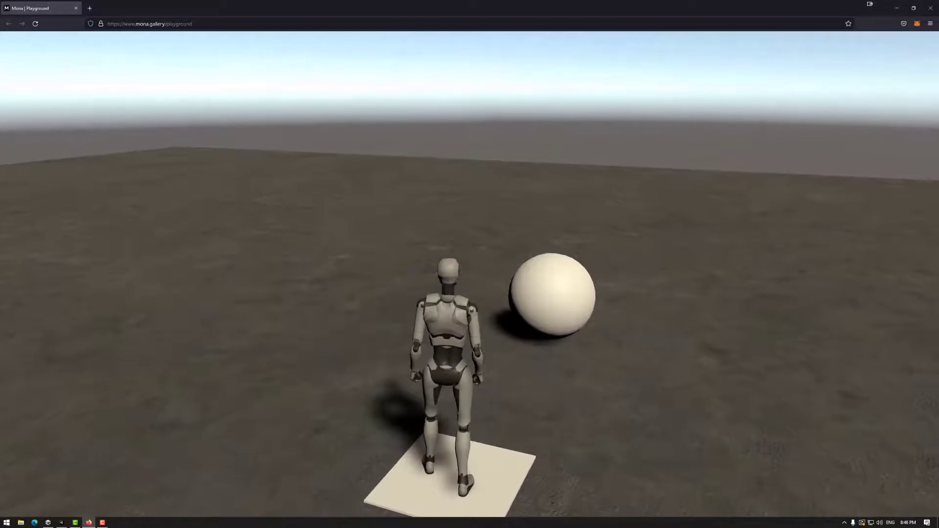
pyautogui.press('a')
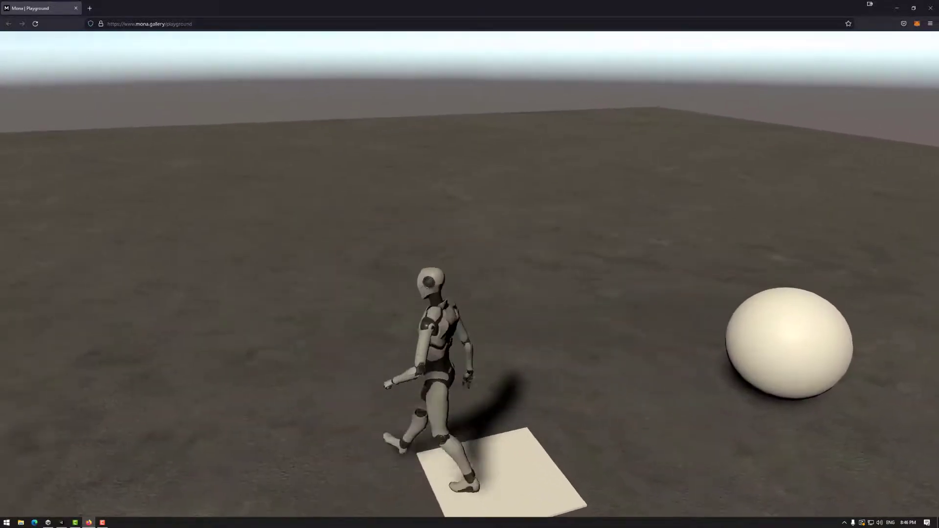
pyautogui.press('s')
pyautogui.press('d')
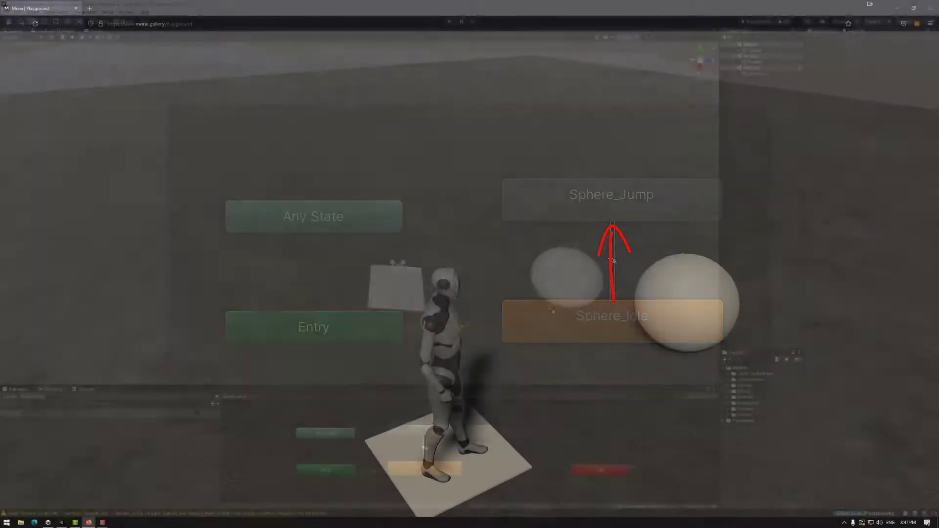
# - Temporarily deactivate Cube (Visual) to inspect the R_Reactor trigger volume alone, and reactivate the cube
pyautogui.scroll(3, 540, 299)
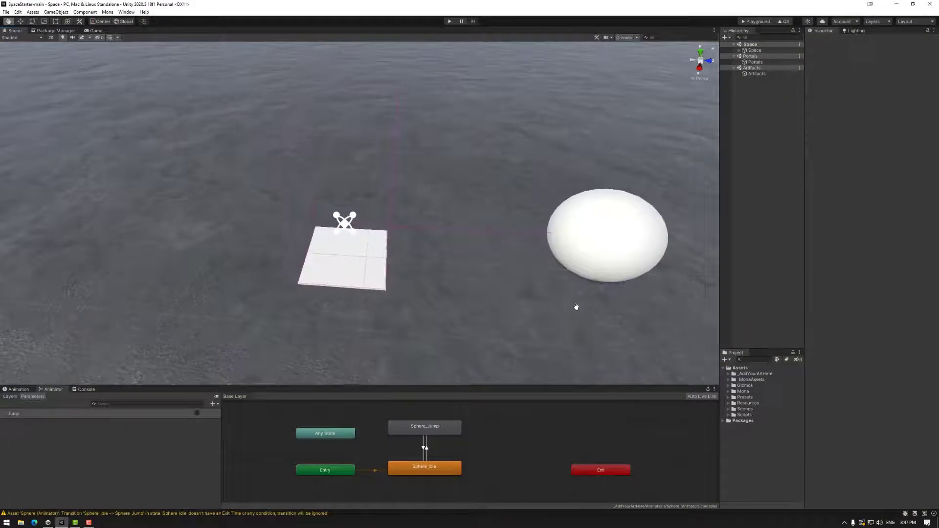
pyautogui.click(360, 262)
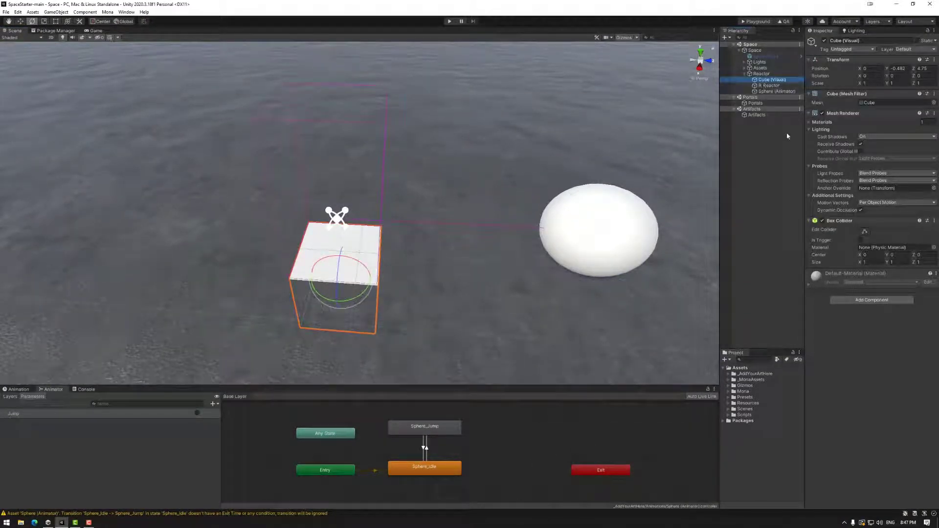
pyautogui.click(824, 41)
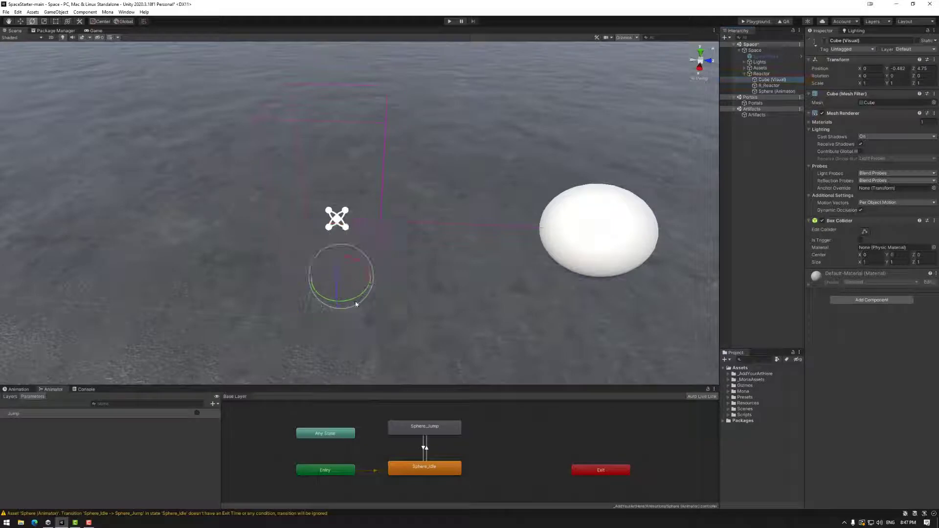
pyautogui.click(769, 85)
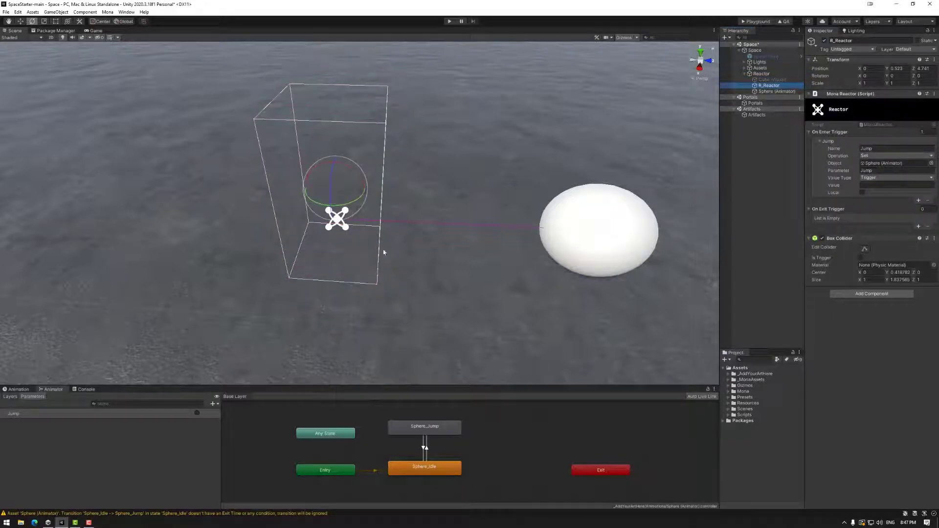
pyautogui.click(772, 80)
pyautogui.click(825, 41)
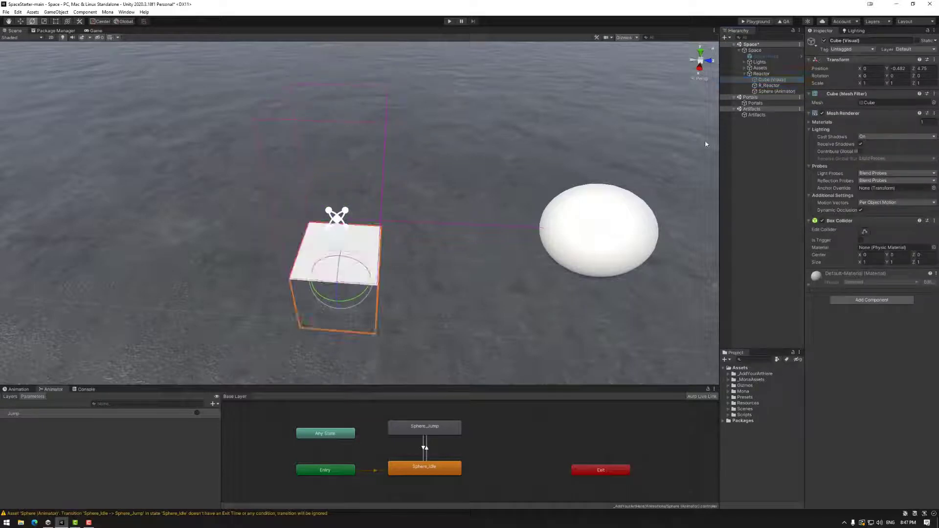
# - Compare the Mona Reactor and Box Collider settings on R_Reactor with the Animator component on Sphere (Animator)
pyautogui.click(769, 85)
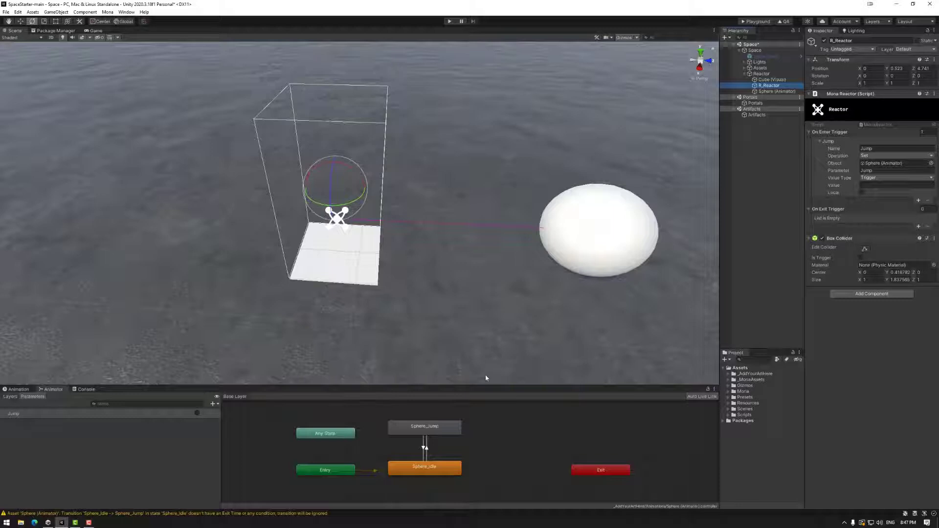
pyautogui.click(729, 91)
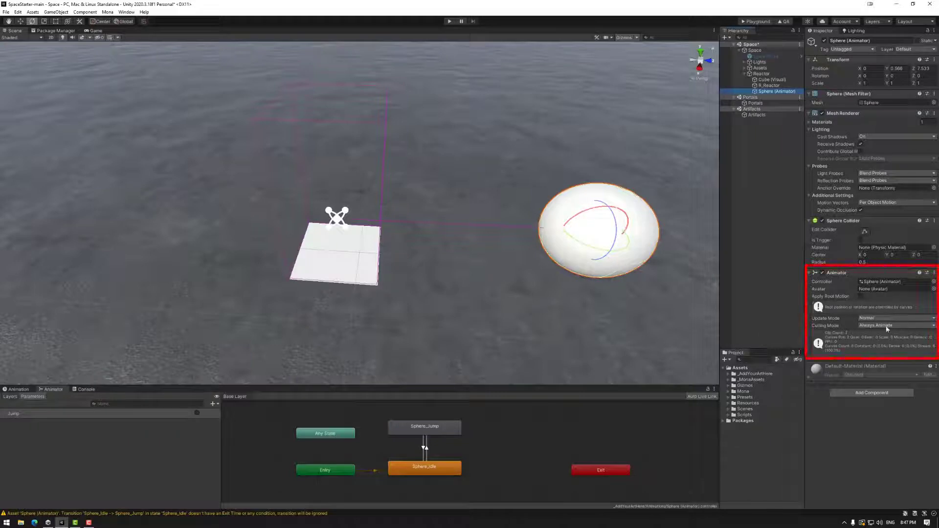
pyautogui.click(769, 85)
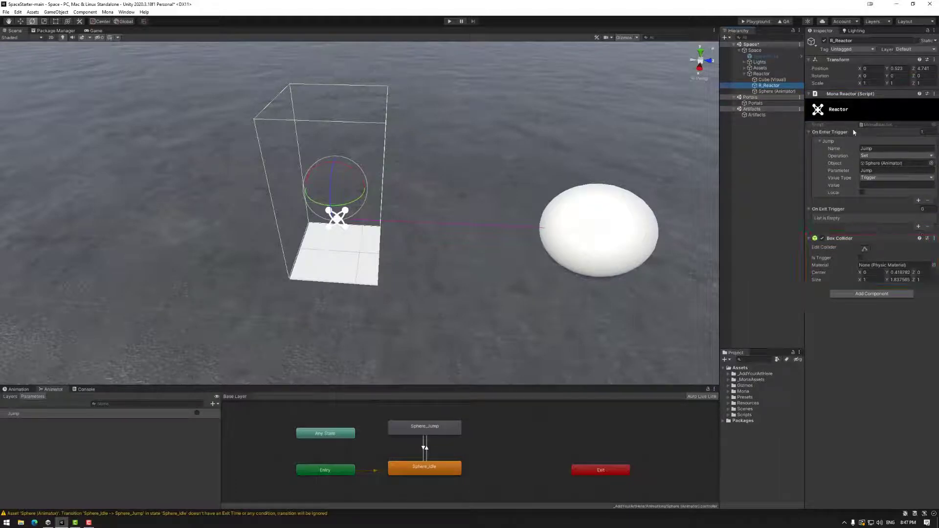
pyautogui.click(768, 92)
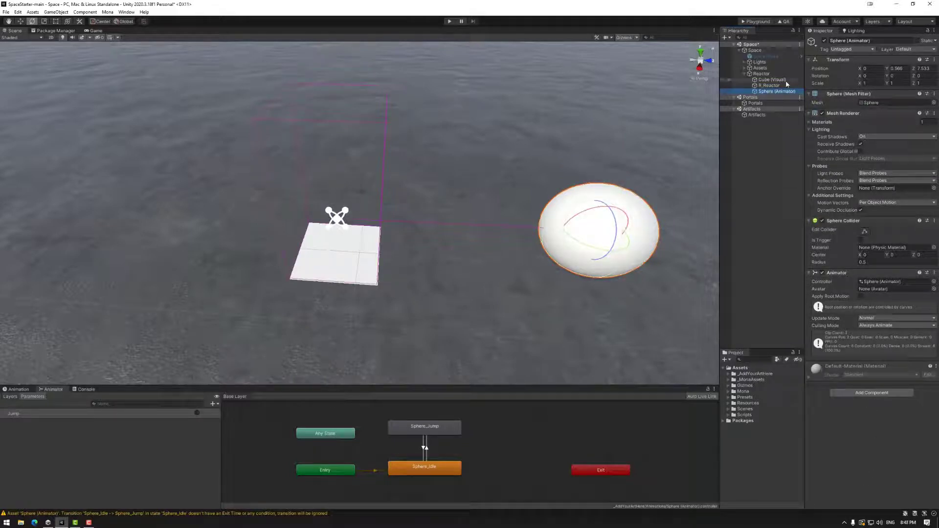
pyautogui.click(768, 86)
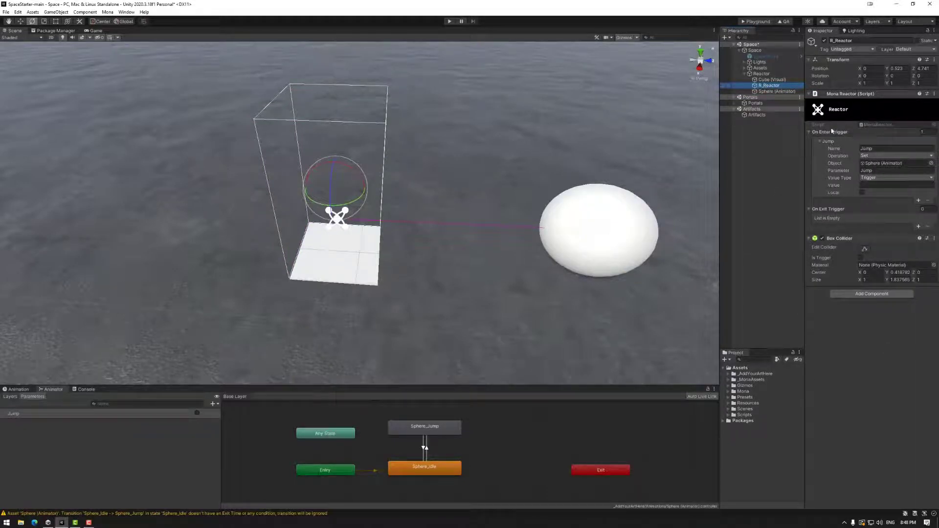
pyautogui.click(768, 91)
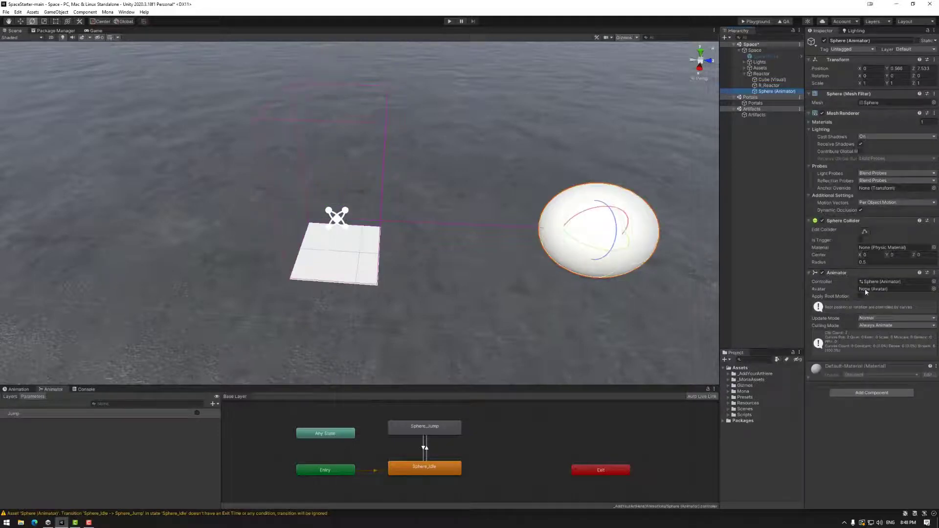
pyautogui.click(769, 86)
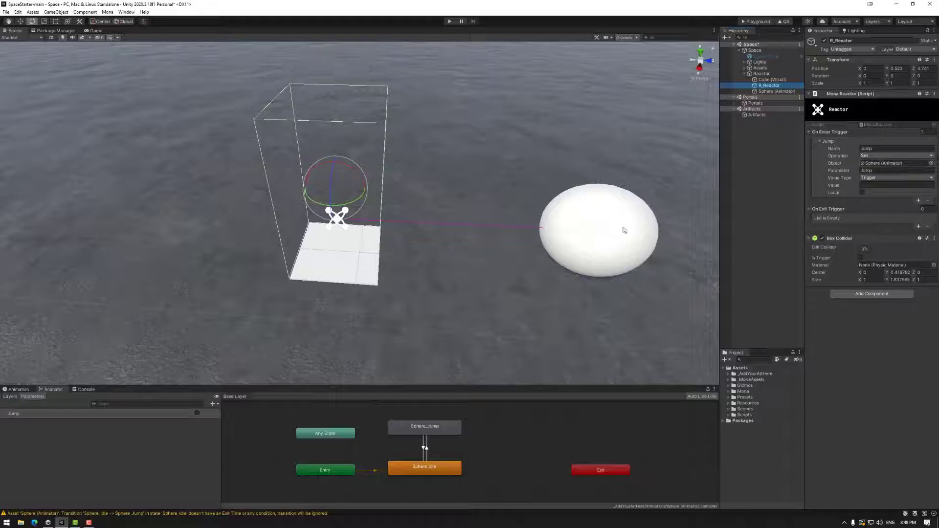
pyautogui.click(772, 92)
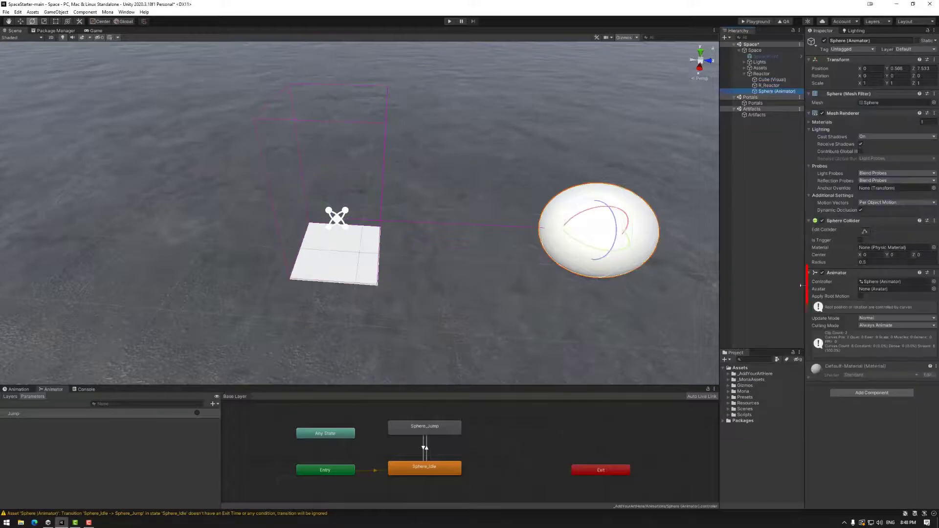
pyautogui.click(767, 86)
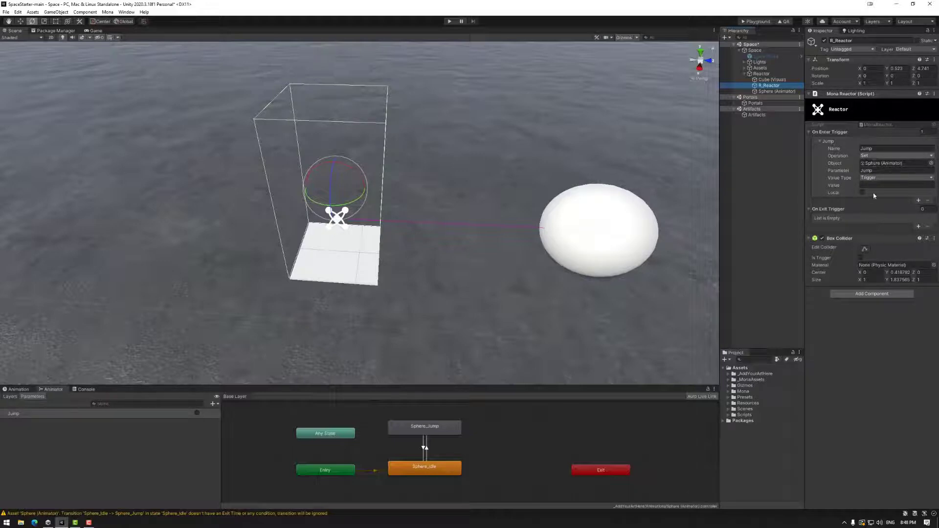
# - Review the Operation and Value Type options of R_Reactor's Jump event without changing either selection
pyautogui.click(876, 157)
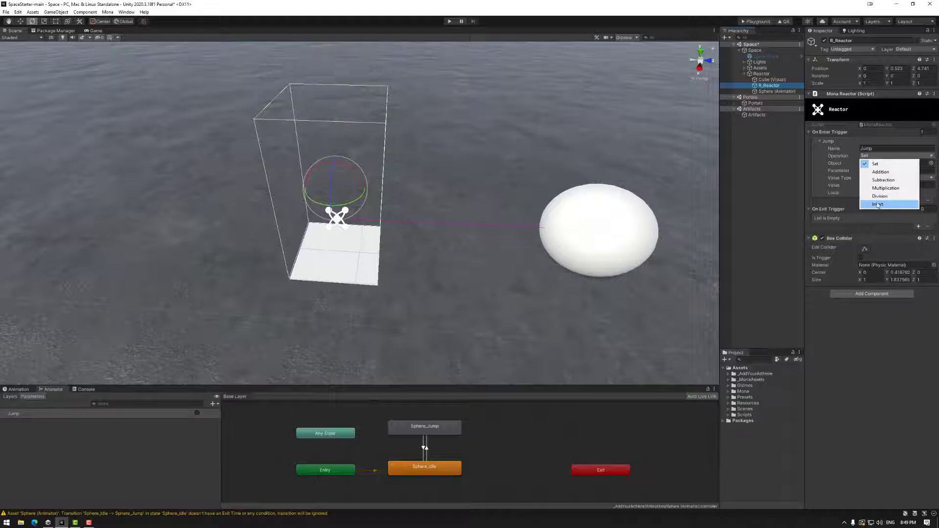
pyautogui.click(855, 213)
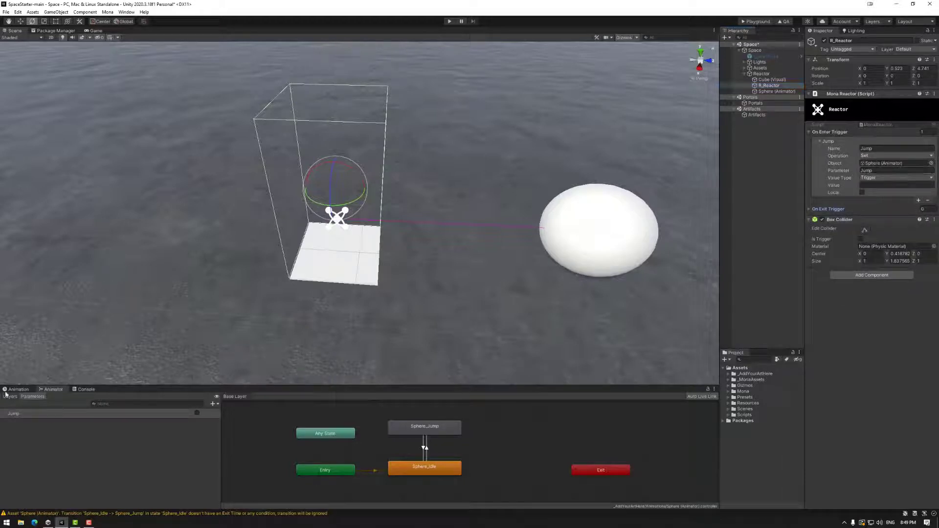
pyautogui.click(870, 179)
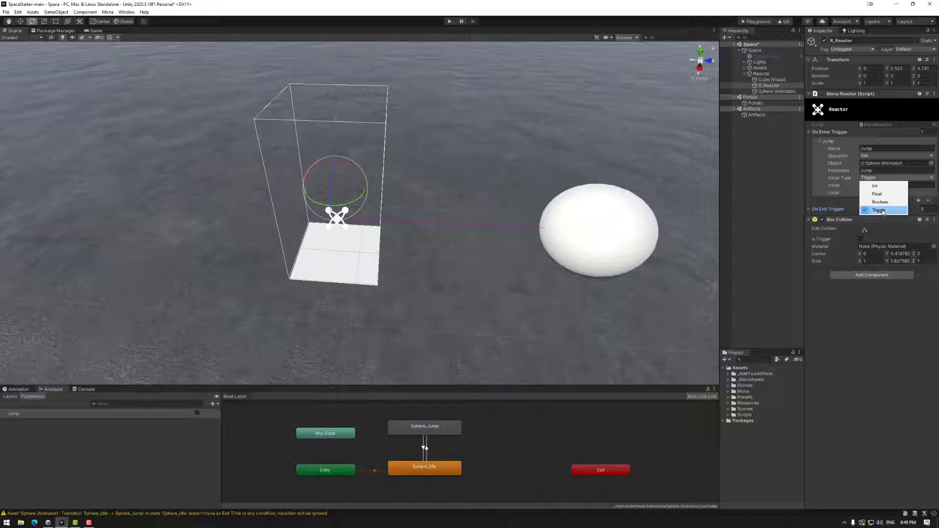
pyautogui.click(852, 205)
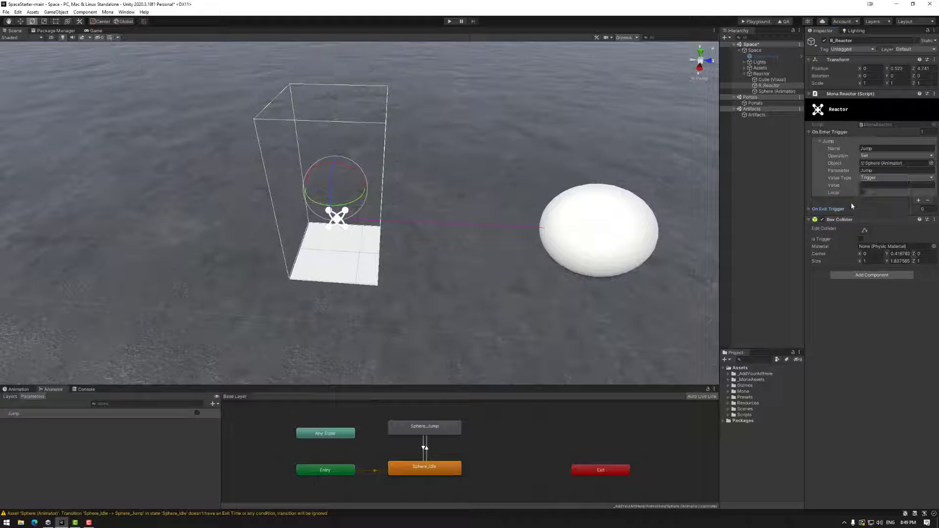
pyautogui.click(872, 179)
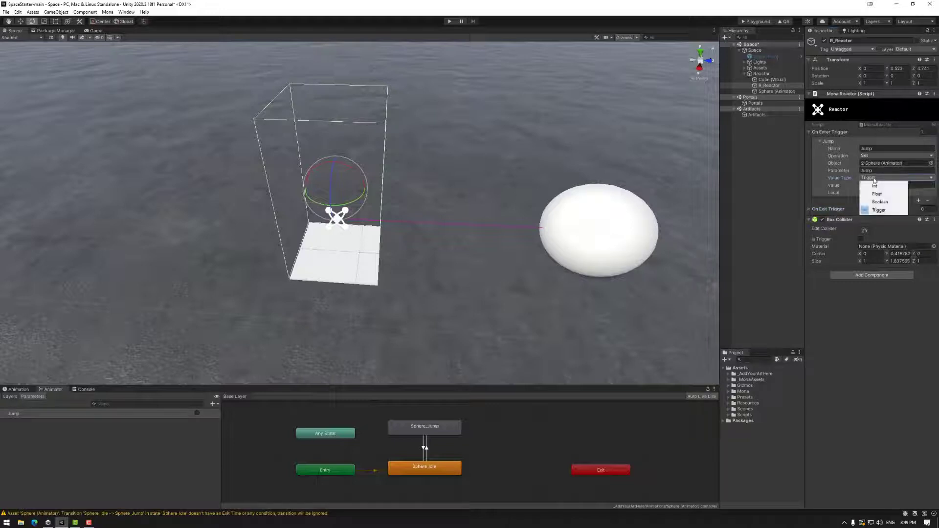
pyautogui.click(842, 204)
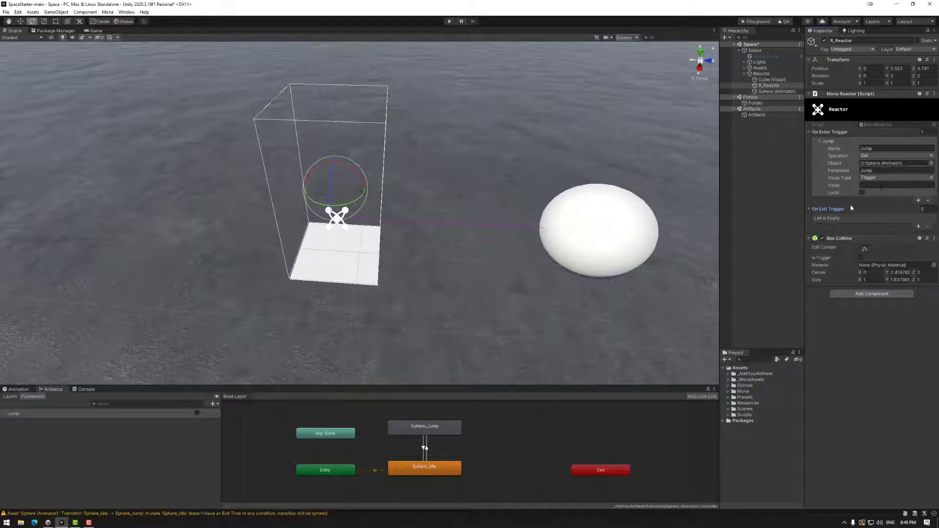
# - Add three extra events to R_Reactor's On Enter Trigger list and undo all three additions
pyautogui.click(918, 200)
pyautogui.click(918, 209)
pyautogui.click(918, 216)
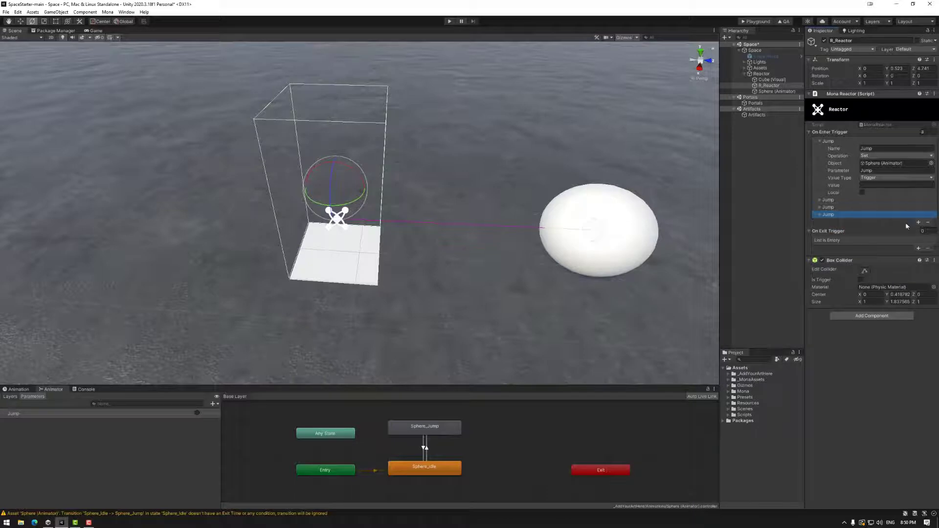
pyautogui.hotkey('ctrl', 'z')
pyautogui.hotkey('ctrl', 'z')
pyautogui.hotkey('ctrl', 'z')
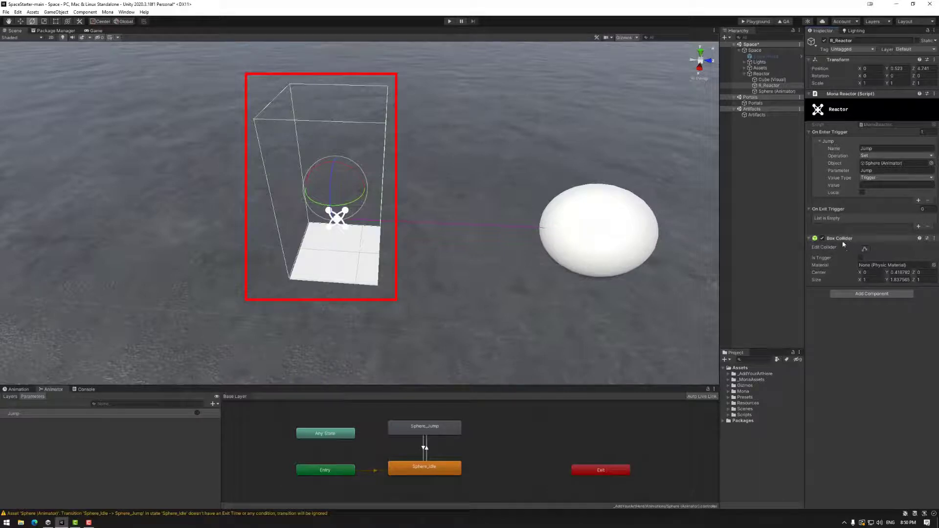
# - Edit R_Reactor's box collider in the scene, lowering its top face to a height of about 1.81
pyautogui.click(863, 249)
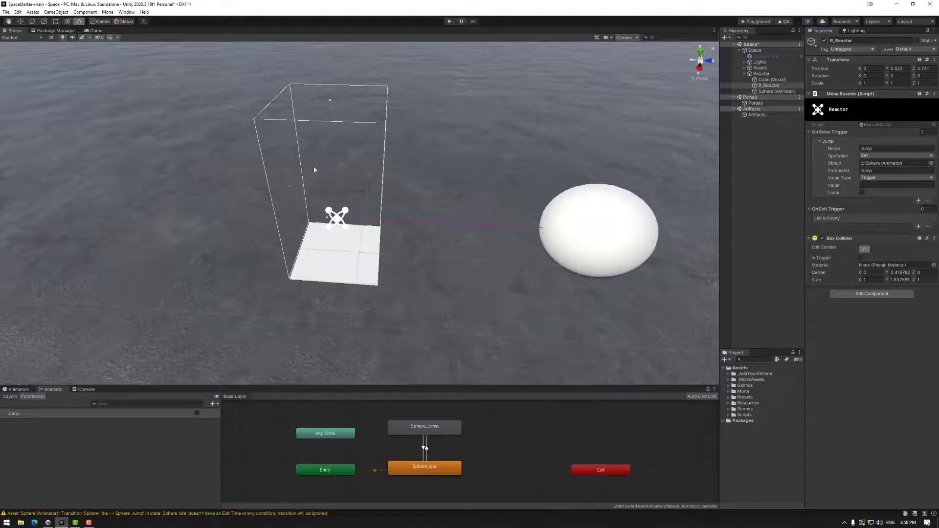
pyautogui.moveTo(330, 100)
pyautogui.mouseDown()
pyautogui.moveTo(335, 213)
pyautogui.moveTo(339, 106)
pyautogui.mouseUp()
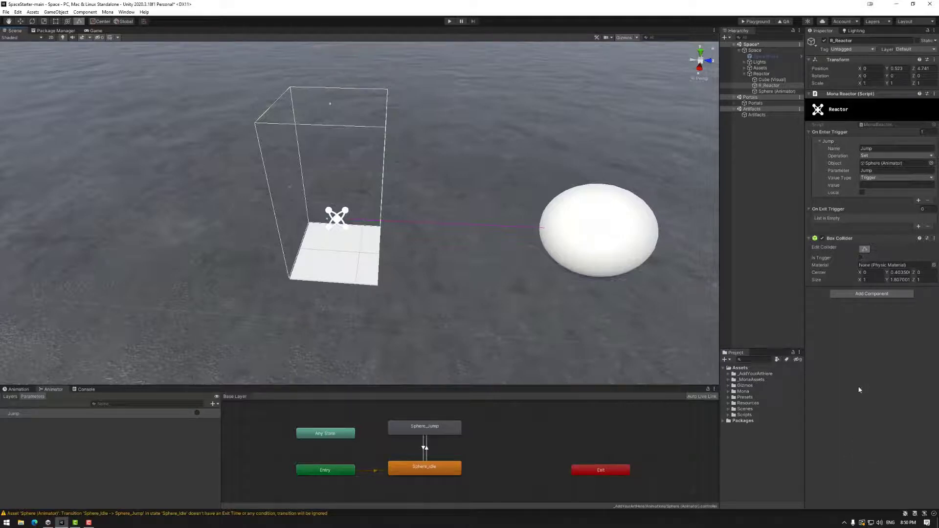
# - Locate the Jump event's target object, Sphere (Animator), and check which animation clips it has
pyautogui.click(896, 163)
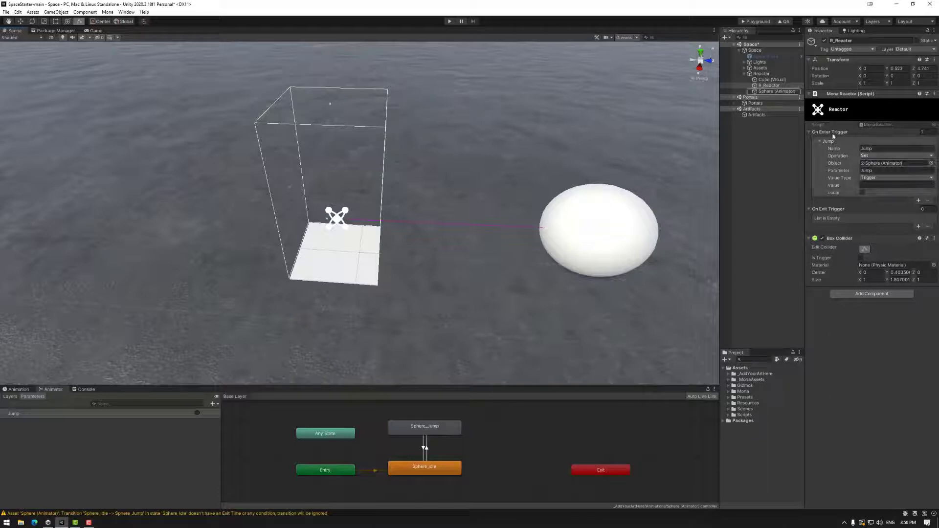
pyautogui.click(774, 92)
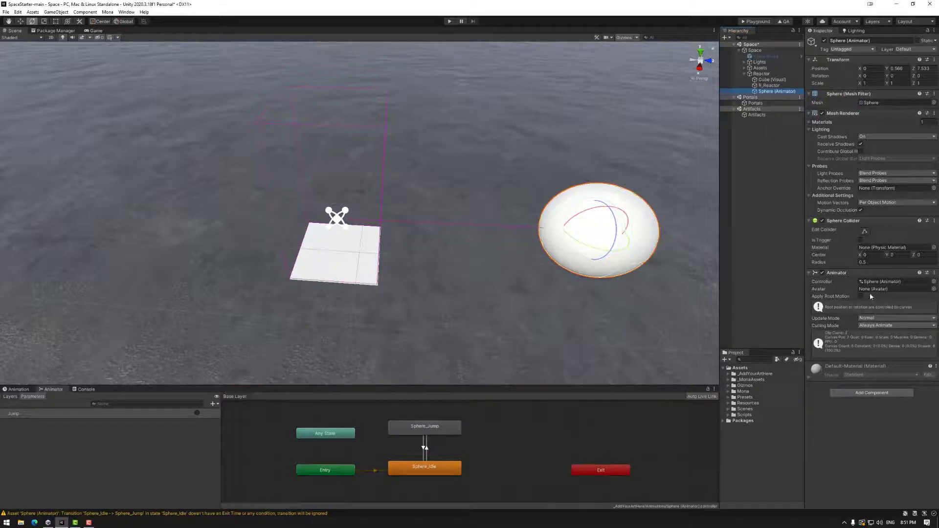
pyautogui.moveTo(645, 258); pyautogui.dragTo(517, 253, button='middle')
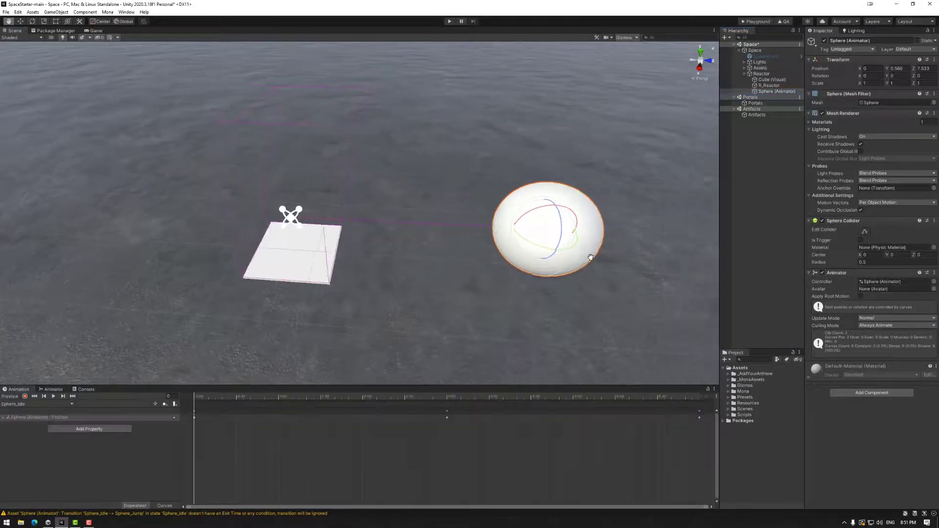
pyautogui.click(259, 262)
pyautogui.click(469, 212)
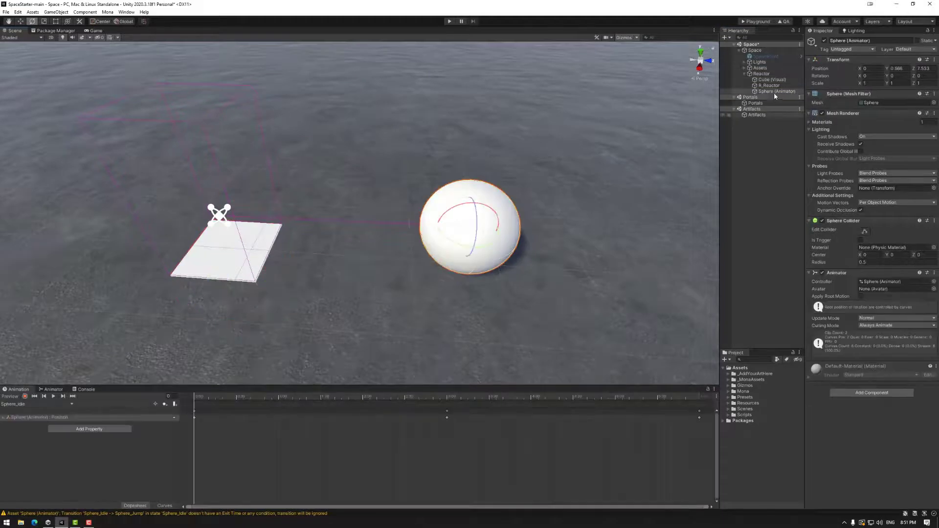
pyautogui.click(35, 404)
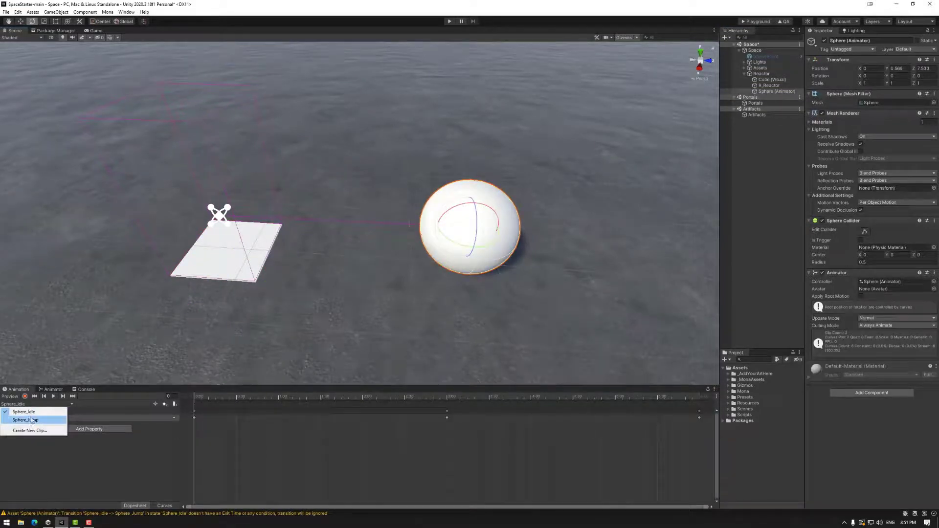
pyautogui.click(110, 467)
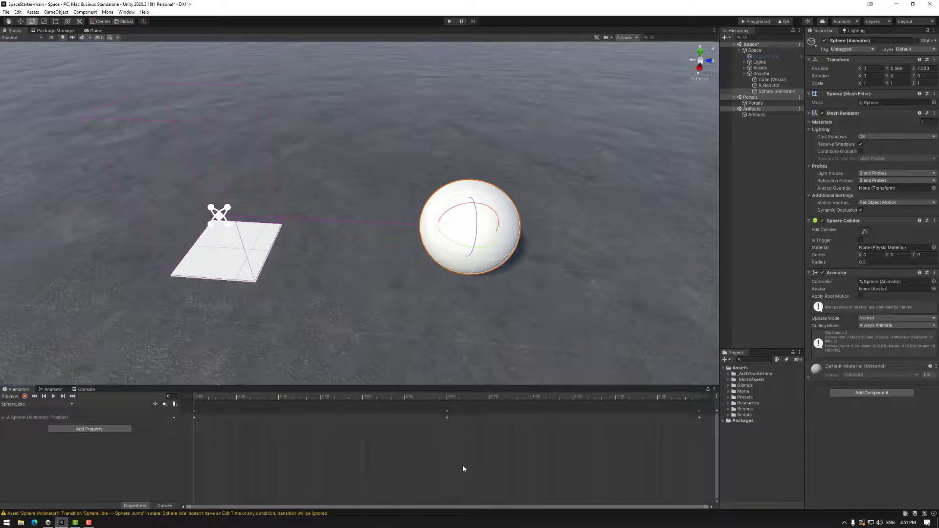
# - Review the sphere's animation clips and inspect the transitions between Sphere_Idle and Sphere_Jump in its animator state graph
pyautogui.click(69, 404)
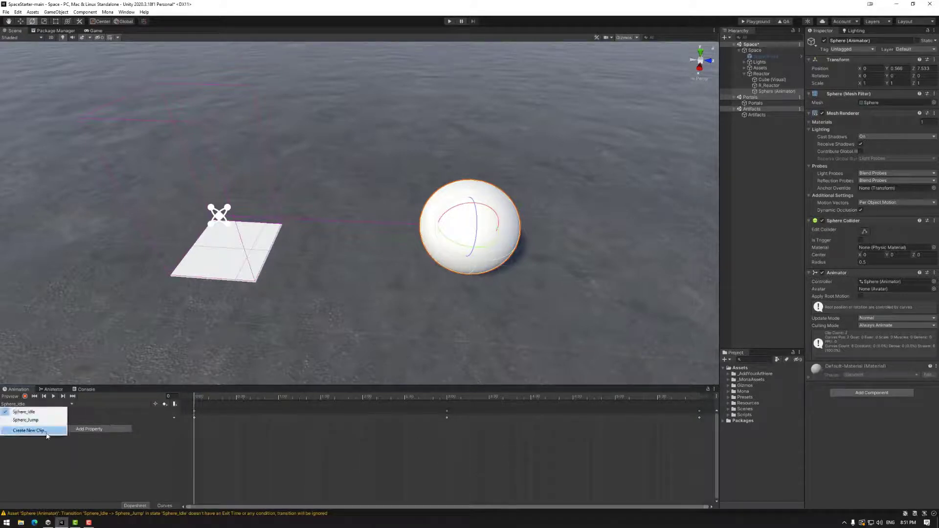
pyautogui.click(88, 456)
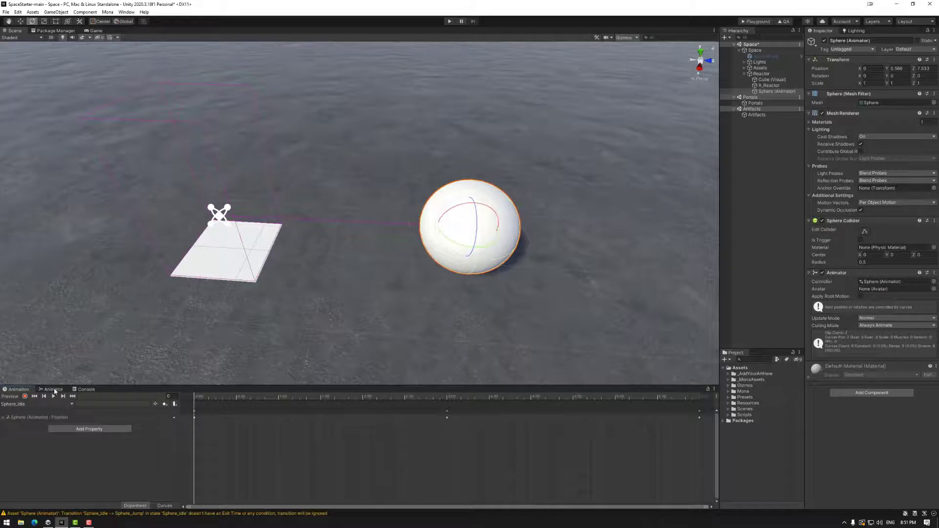
pyautogui.click(53, 389)
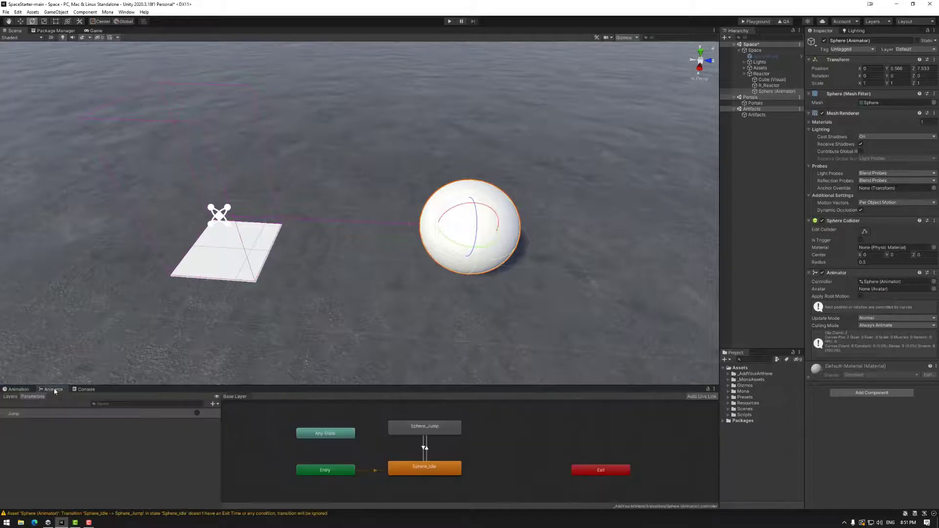
pyautogui.click(425, 450)
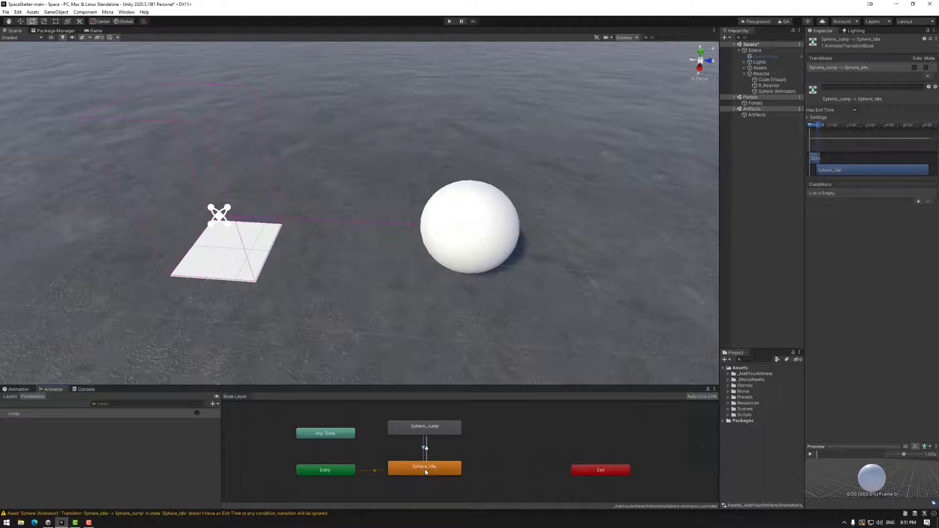
pyautogui.click(427, 448)
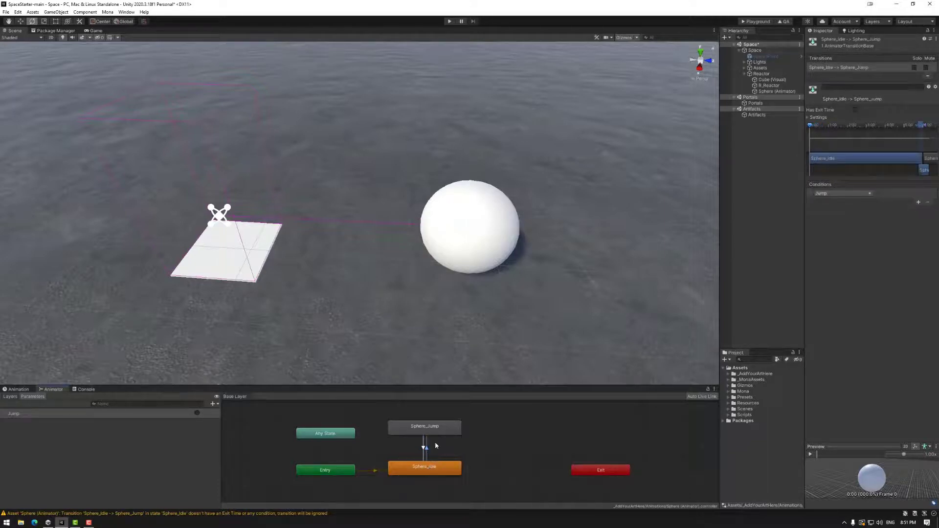
pyautogui.click(424, 429)
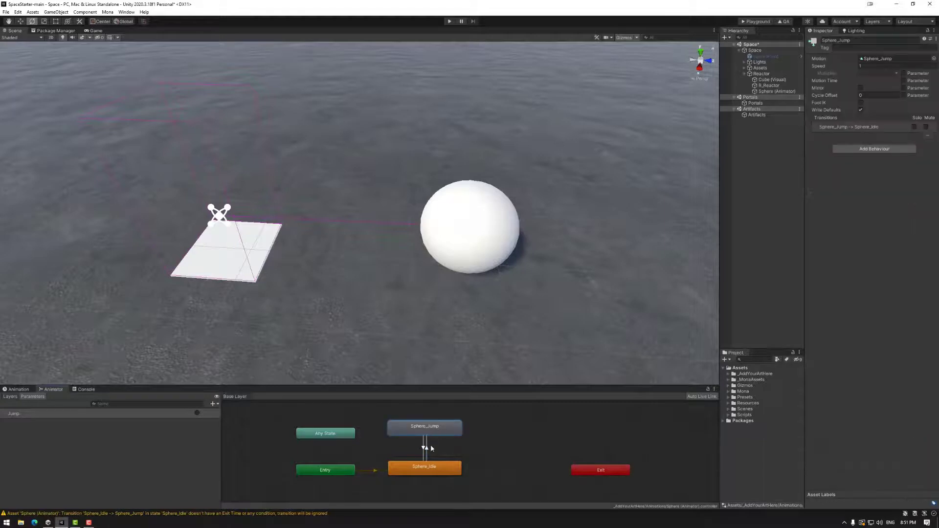
pyautogui.click(427, 449)
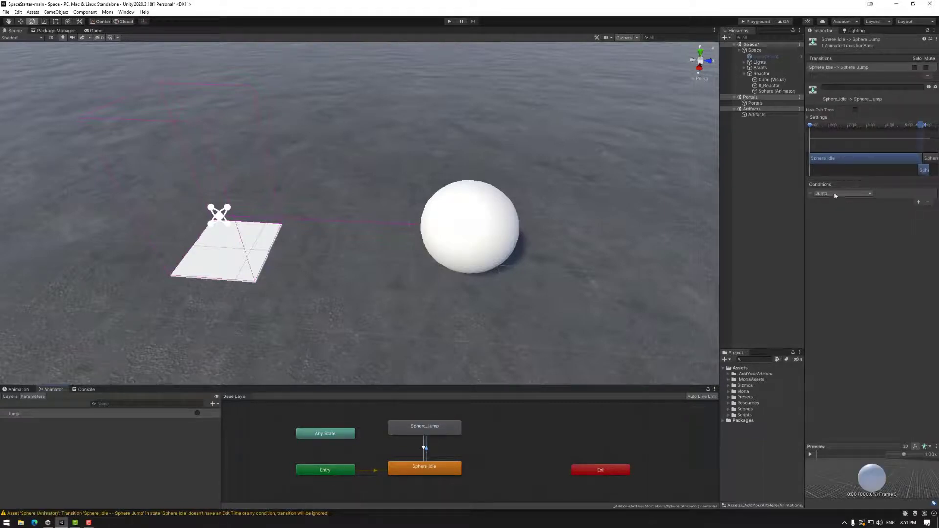
# - Add an Int parameter named State to the sphere's animator controller
pyautogui.click(12, 398)
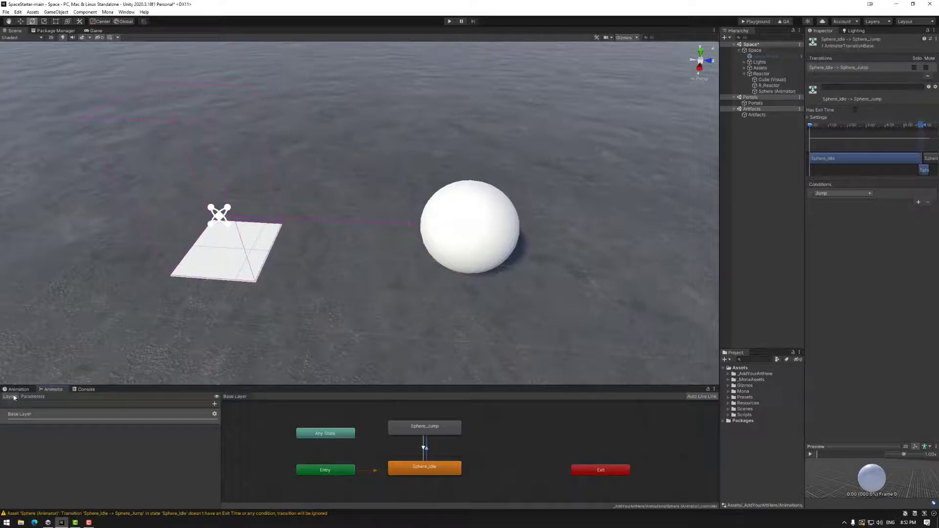
pyautogui.click(32, 396)
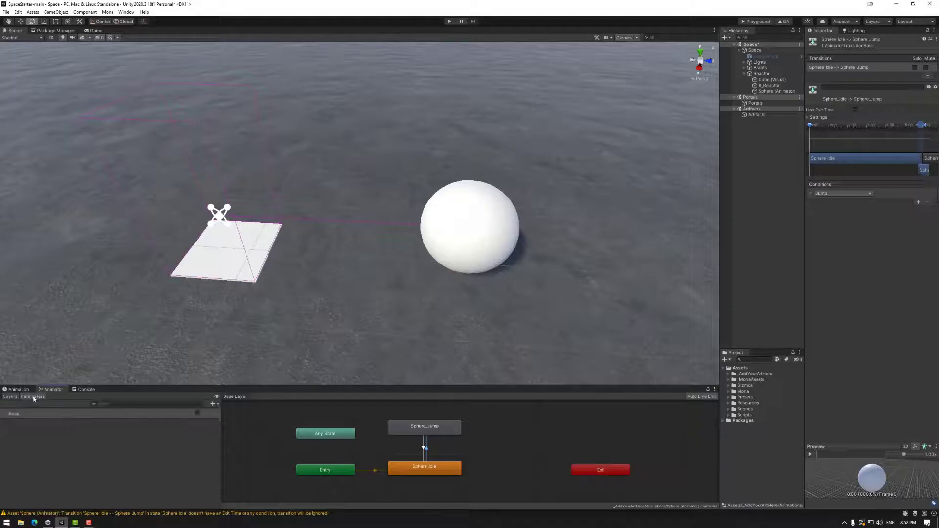
pyautogui.click(212, 404)
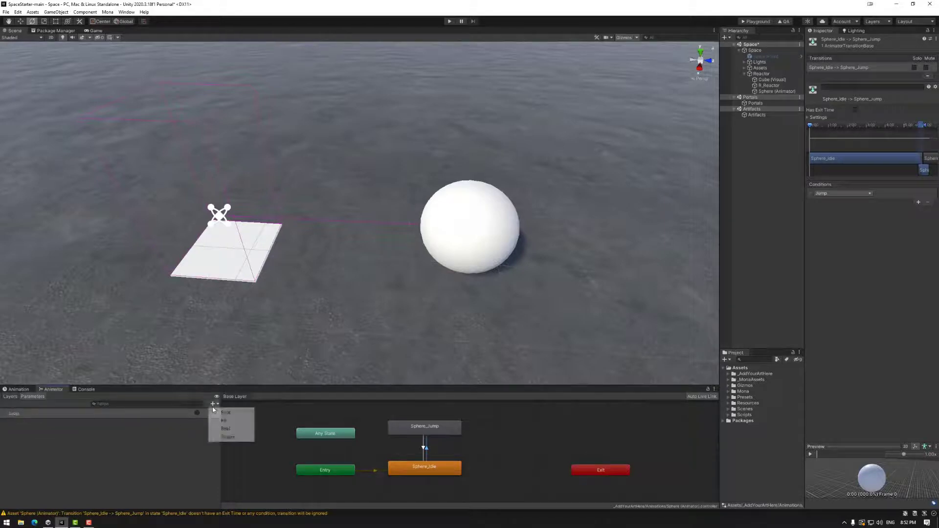
pyautogui.click(225, 420)
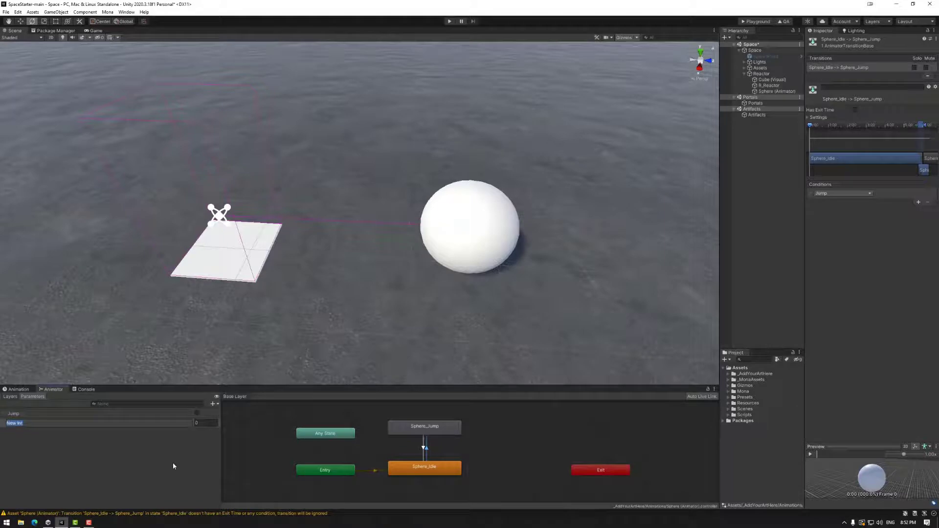
pyautogui.write('State')
pyautogui.press('Return')
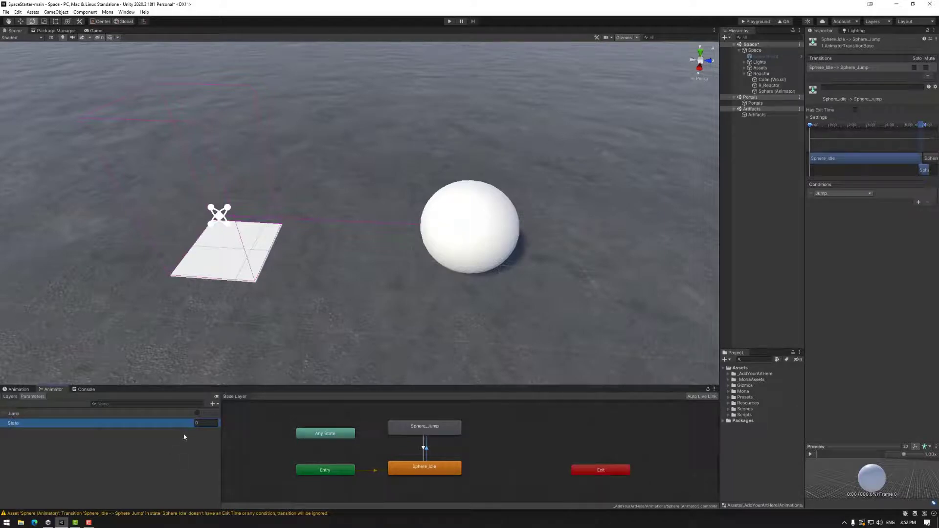
# - Try State Greater than 1 as the condition of the Sphere_Idle to Sphere_Jump transition, and set the condition back to Jump
pyautogui.click(849, 193)
pyautogui.click(827, 223)
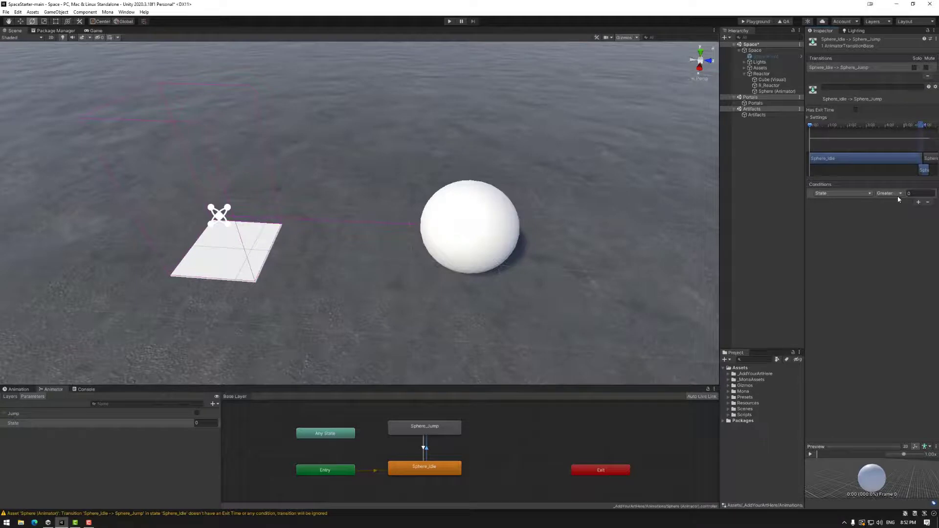
pyautogui.click(914, 193)
pyautogui.write('1')
pyautogui.click(889, 193)
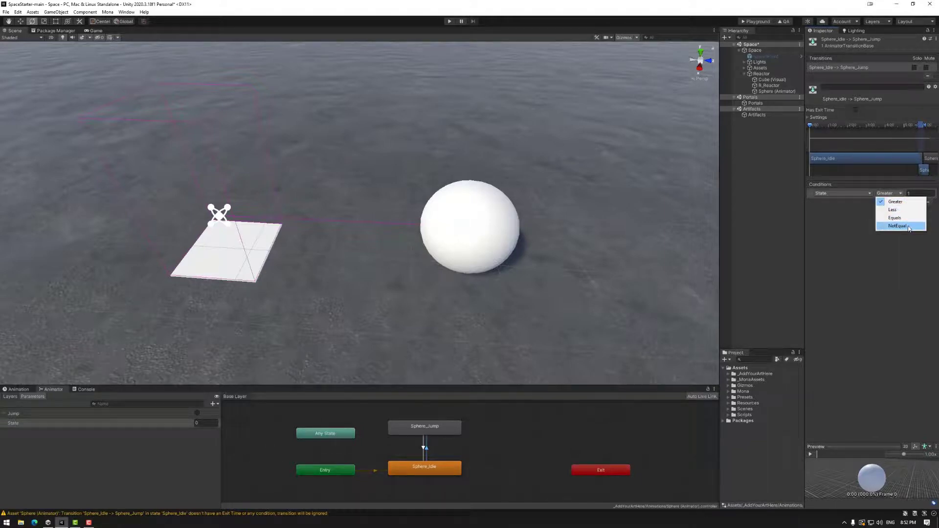
pyautogui.click(851, 246)
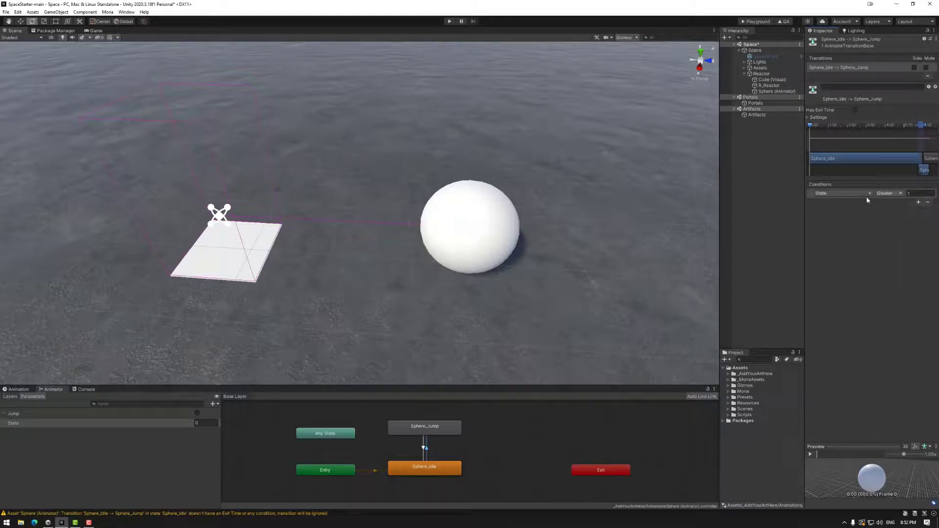
pyautogui.click(867, 194)
pyautogui.click(853, 203)
# - Preview the Sphere_Idle to Sphere_Jump transition and inspect the settings of the return transition to Sphere_Idle
pyautogui.click(820, 455)
pyautogui.moveTo(820, 455); pyautogui.dragTo(880, 469)
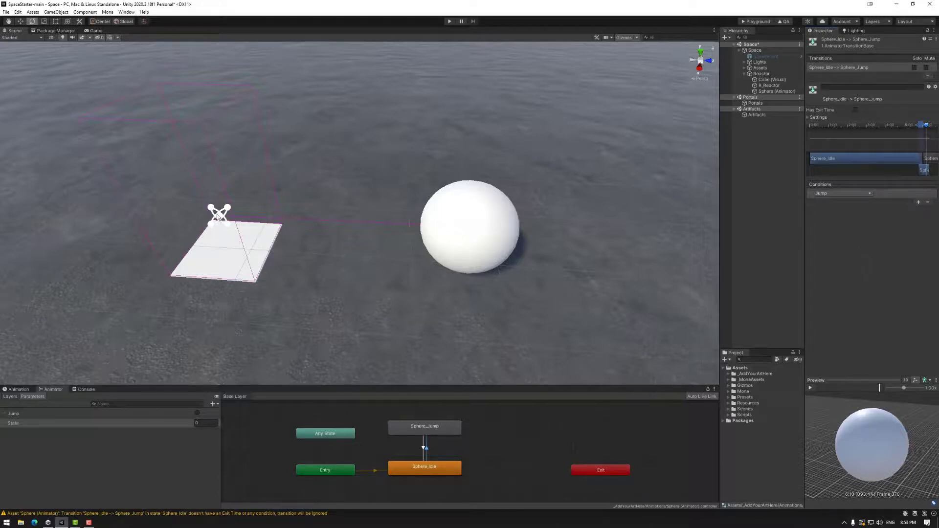
pyautogui.click(424, 445)
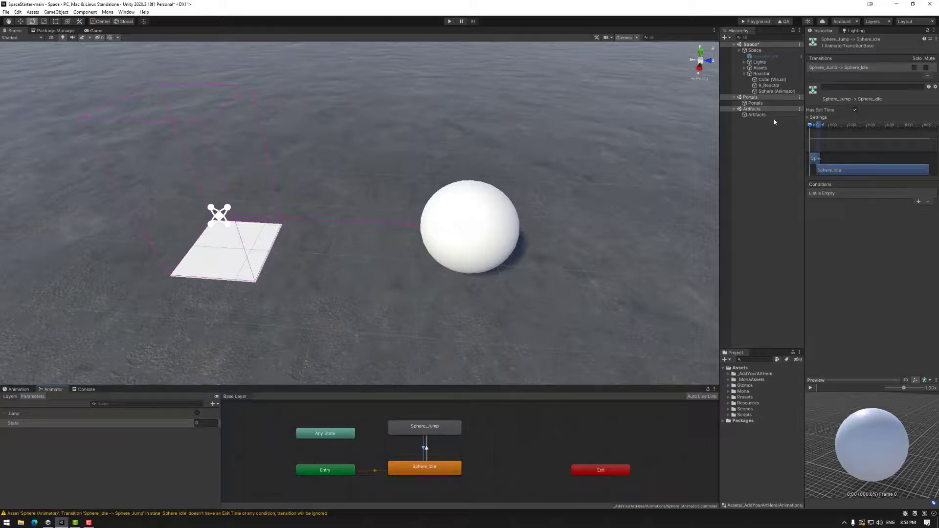
# - Record a Sphere Collider Enabled keyframe for Sphere (Animator) at frame 0 of the Sphere_Idle clip
pyautogui.click(767, 91)
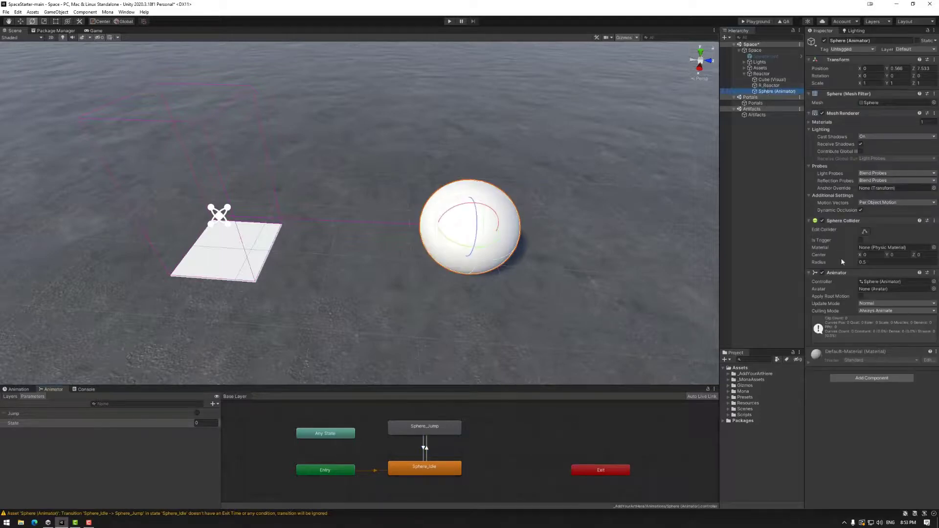
pyautogui.click(832, 357)
pyautogui.scroll(-3, 841, 382)
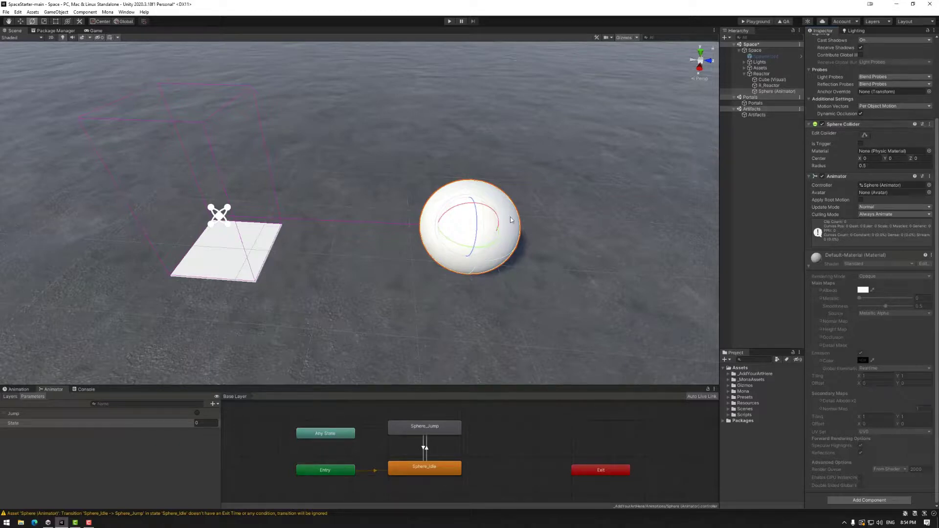
pyautogui.click(19, 389)
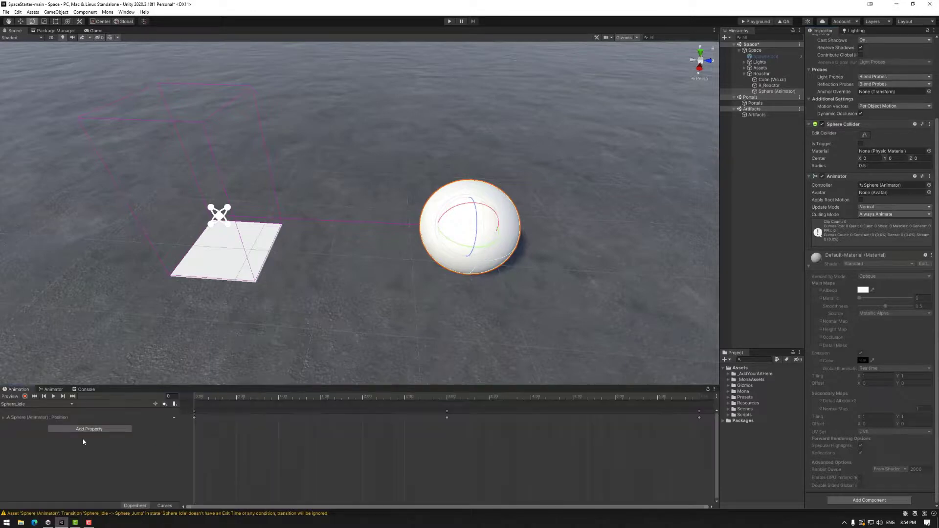
pyautogui.click(25, 397)
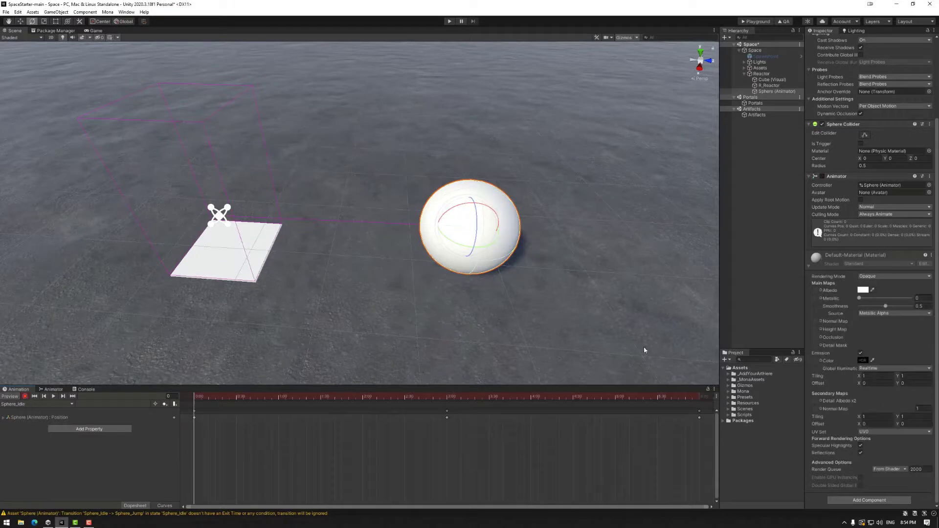
pyautogui.click(822, 124)
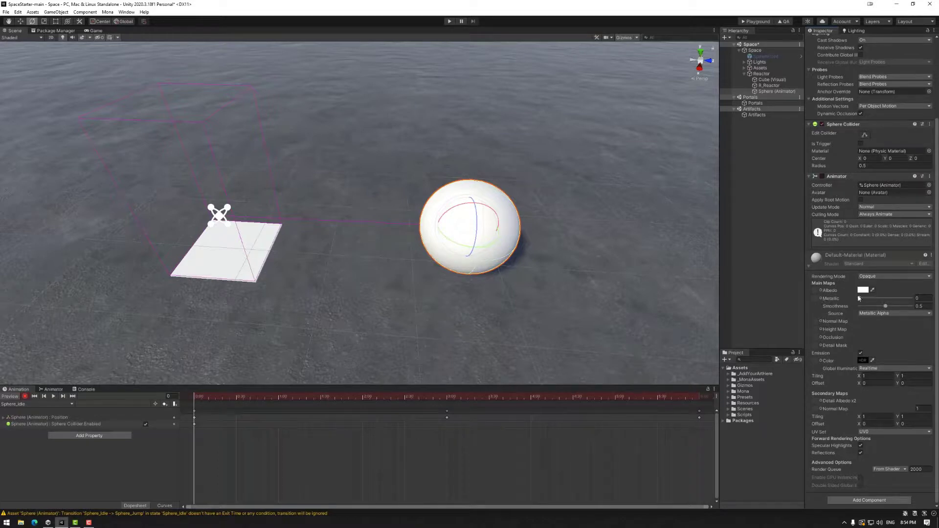
# - Record the sphere material's Metallic value and a green Emission Color in the Sphere_Idle clip, and undo both additions
pyautogui.moveTo(859, 299); pyautogui.dragTo(829, 308)
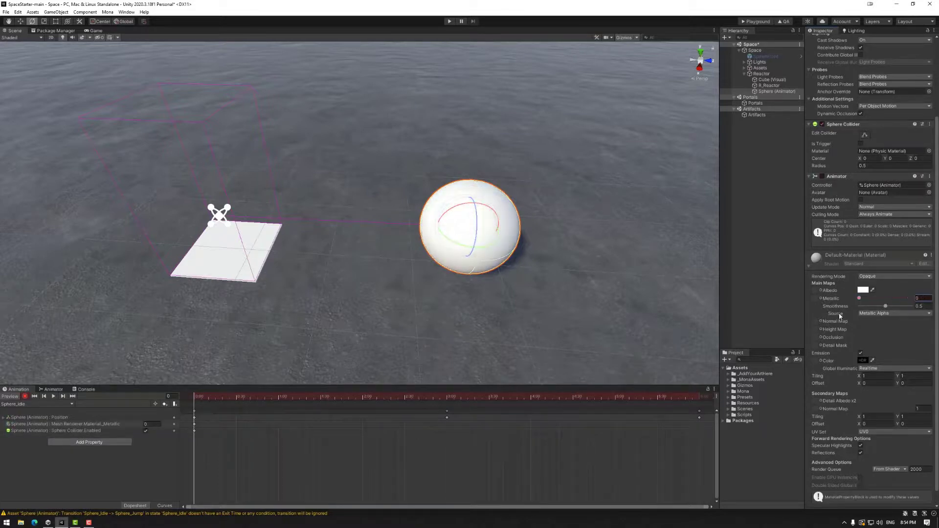
pyautogui.click(863, 361)
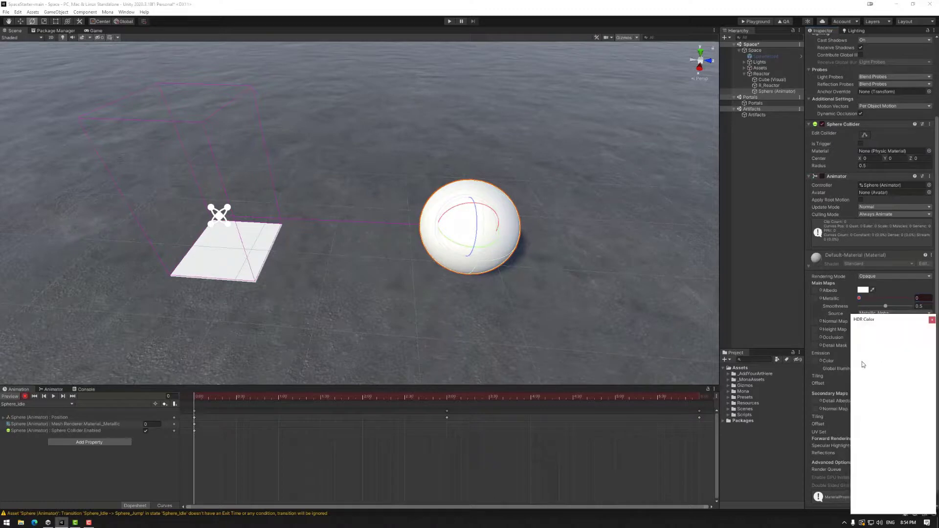
pyautogui.moveTo(903, 371); pyautogui.dragTo(919, 361)
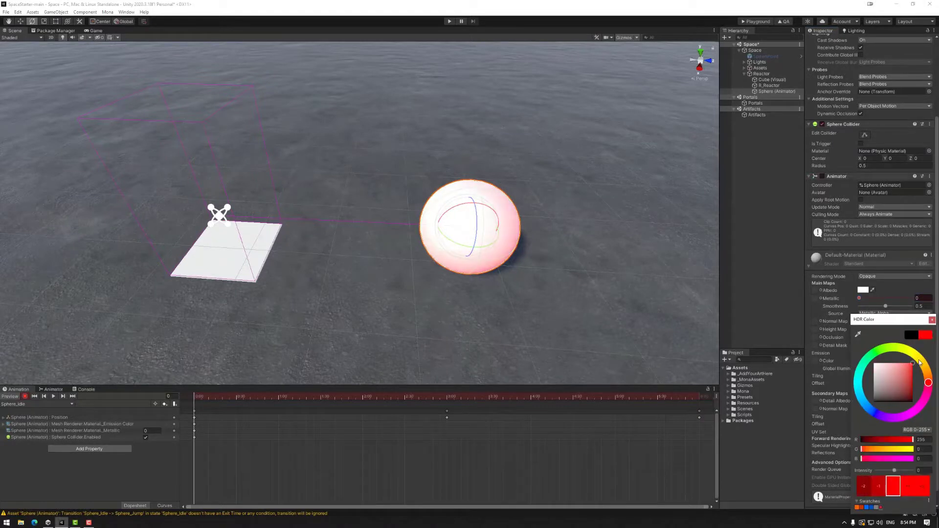
pyautogui.click(878, 354)
pyautogui.click(932, 319)
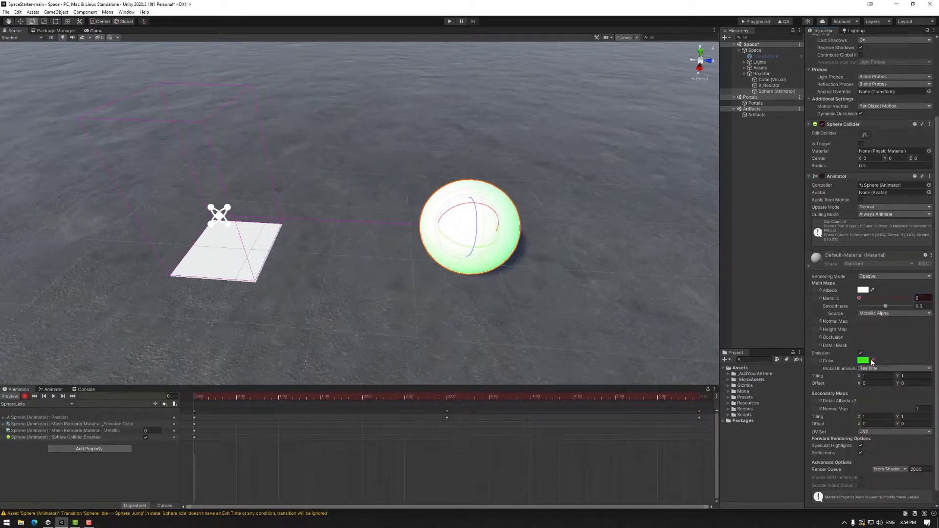
pyautogui.hotkey('ctrl', 'z')
pyautogui.hotkey('ctrl', 'z')
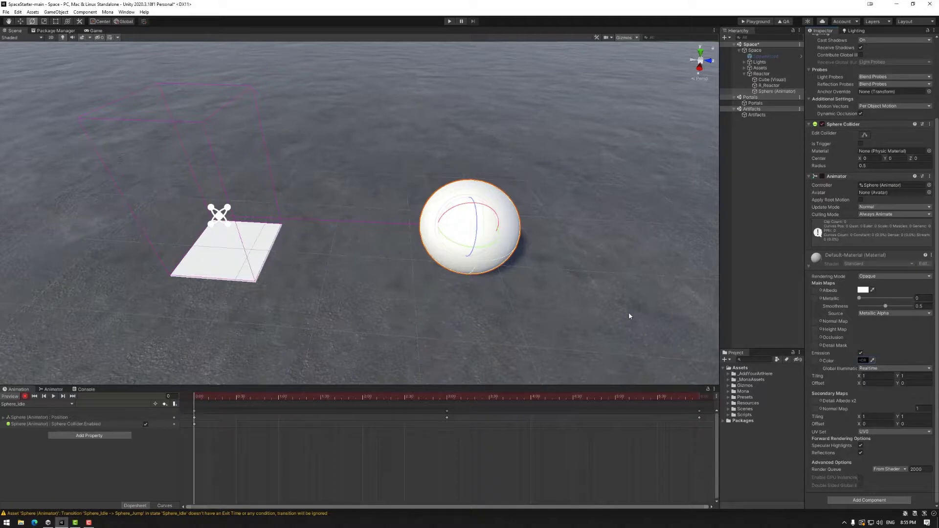
# - Assign Cube (Visual) as the target object of R_Reactor's Jump event
pyautogui.click(769, 85)
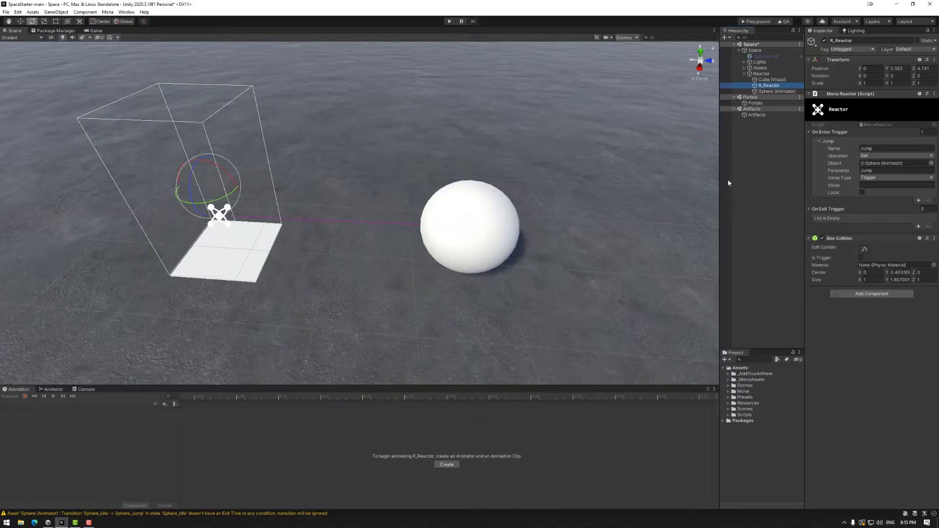
pyautogui.click(770, 91)
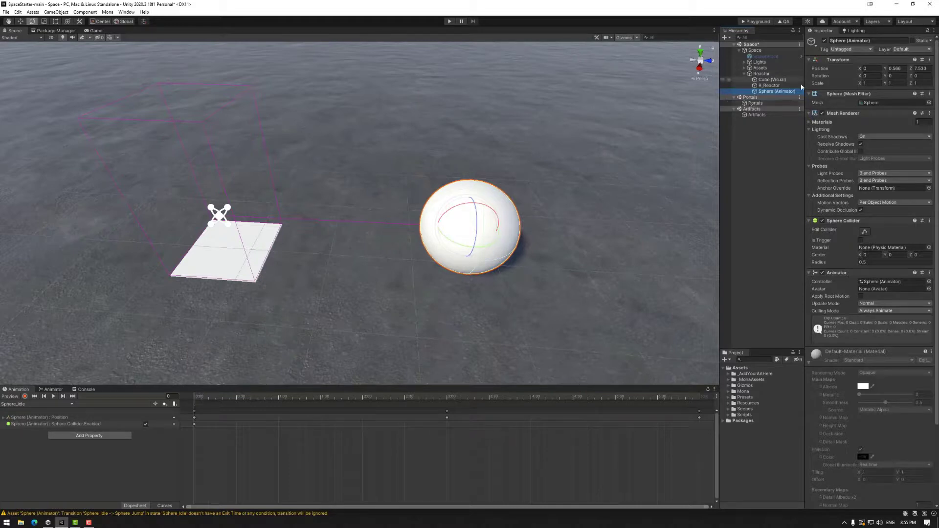
pyautogui.click(768, 85)
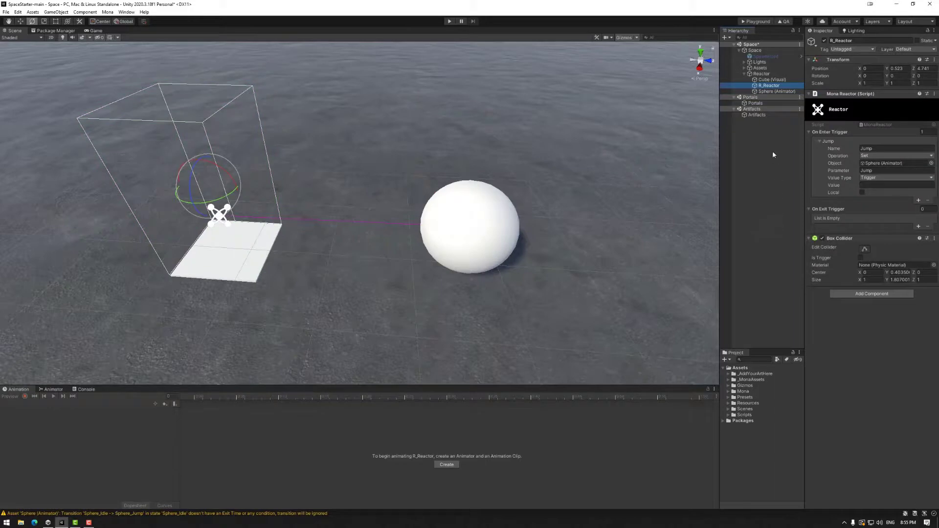
pyautogui.moveTo(767, 80); pyautogui.dragTo(881, 162)
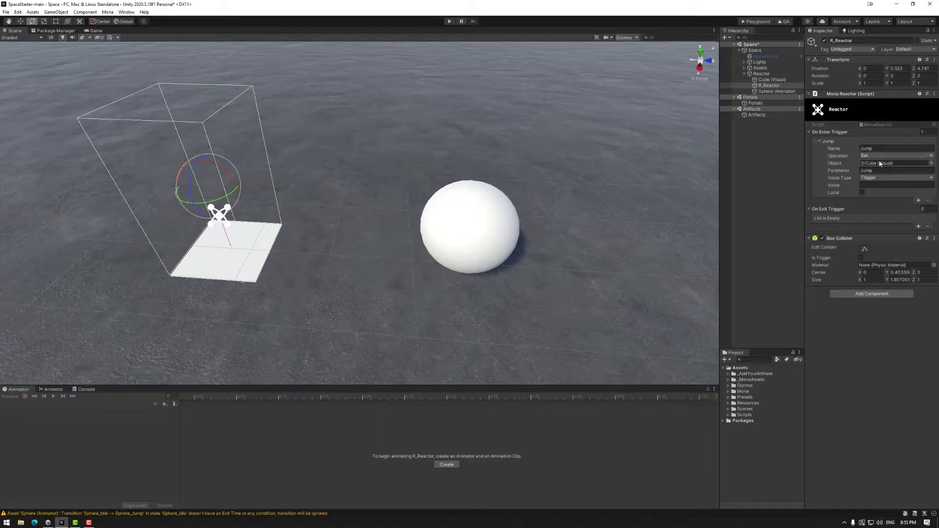
# - Compare the components on Cube (Visual) with those on Sphere (Animator), and return to R_Reactor's settings
pyautogui.click(773, 80)
pyautogui.scroll(-1, 866, 343)
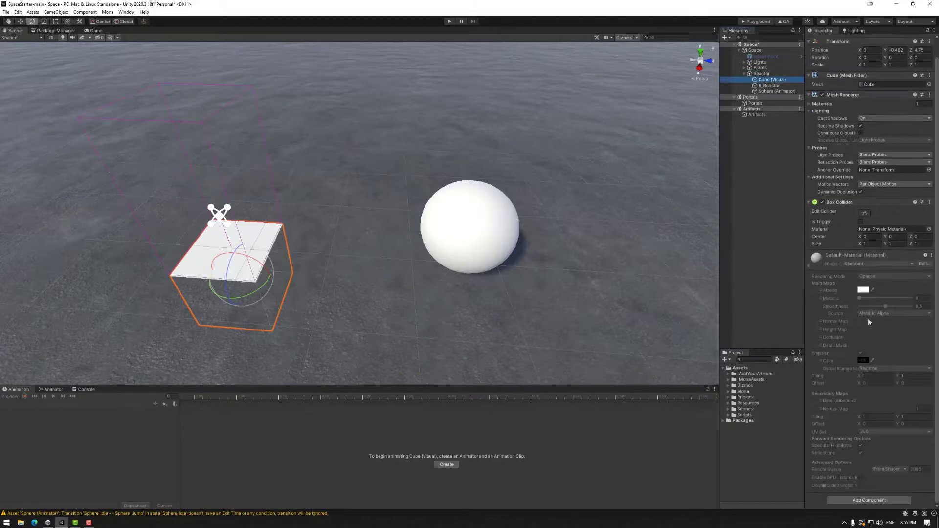
pyautogui.click(809, 268)
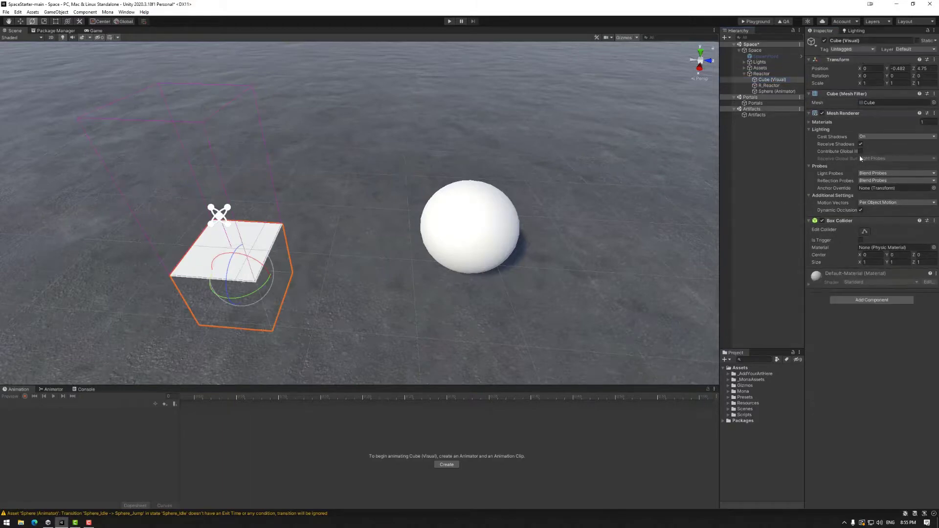
pyautogui.click(774, 91)
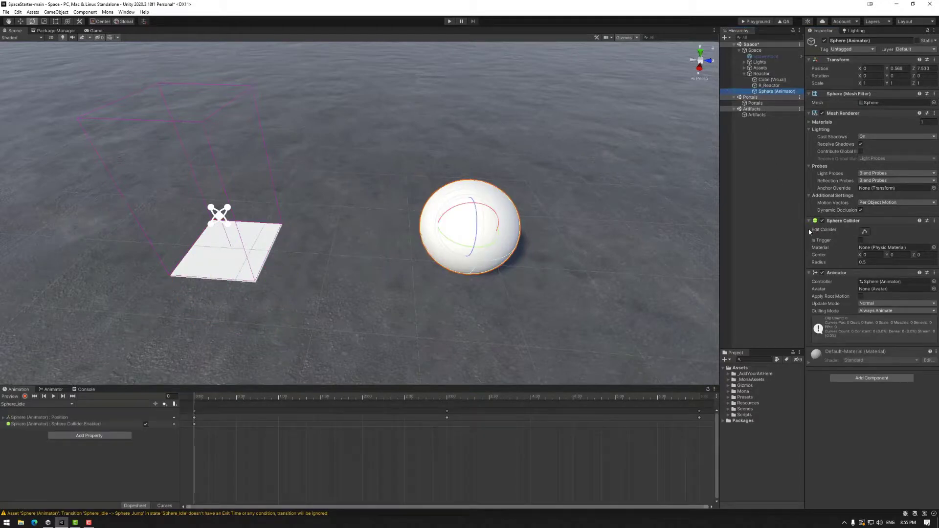
pyautogui.click(768, 86)
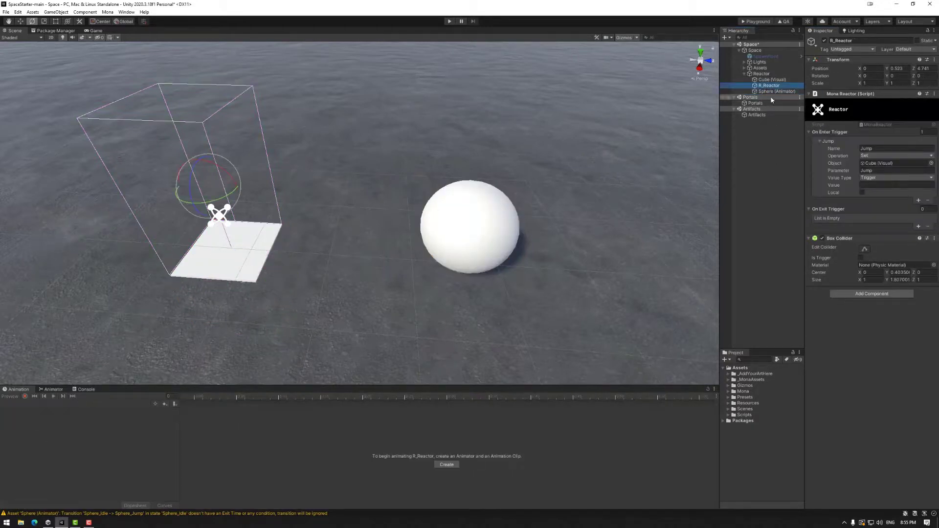
# - Assign Sphere (Animator) as the target object of the Jump event in R_Reactor's On Enter Trigger list
pyautogui.moveTo(770, 92); pyautogui.dragTo(877, 162)
pyautogui.click(873, 171)
pyautogui.click(875, 174)
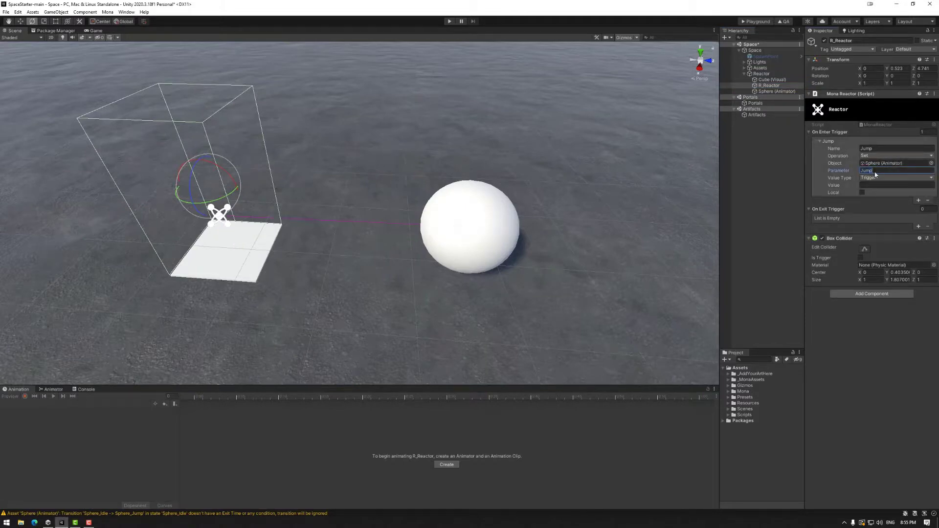
# - Try the lowercase parameter name jump in the Jump event, check it against the Animator's parameters, and restore it to Jump
pyautogui.moveTo(864, 171); pyautogui.dragTo(861, 171)
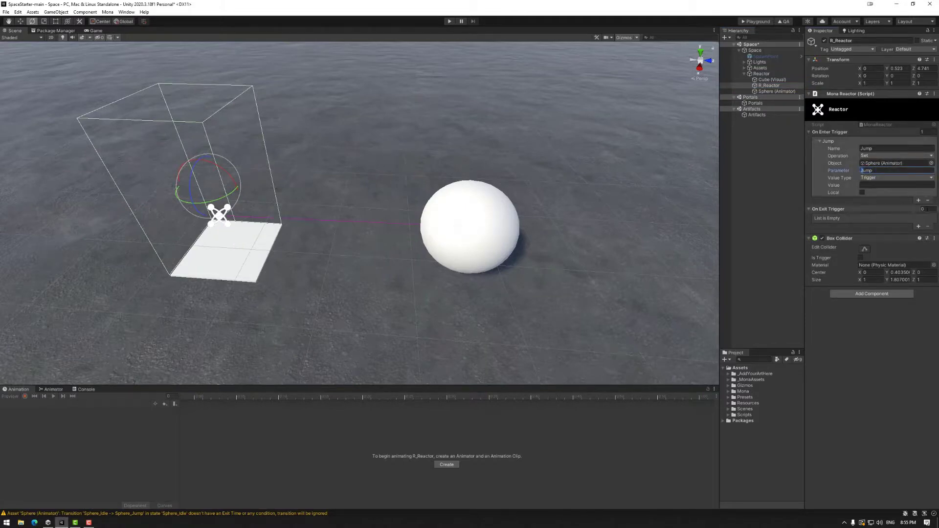
pyautogui.write('j')
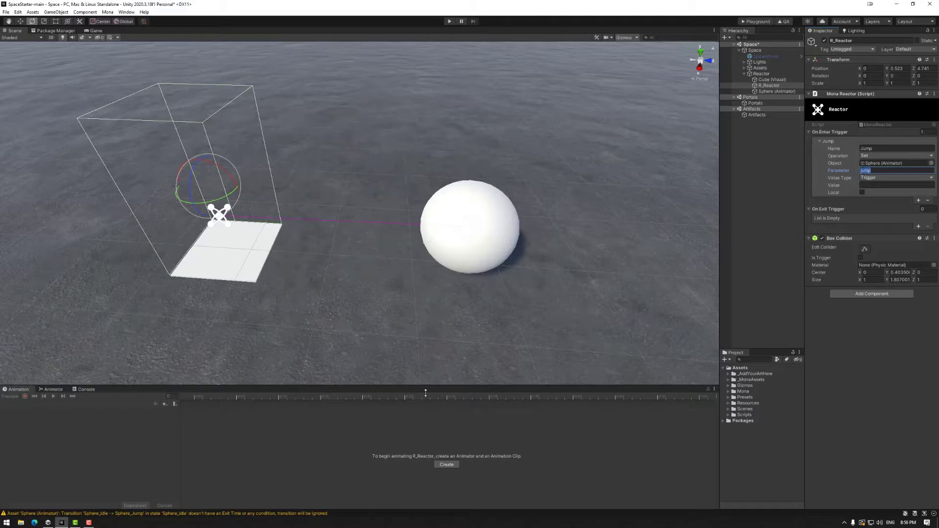
pyautogui.click(53, 390)
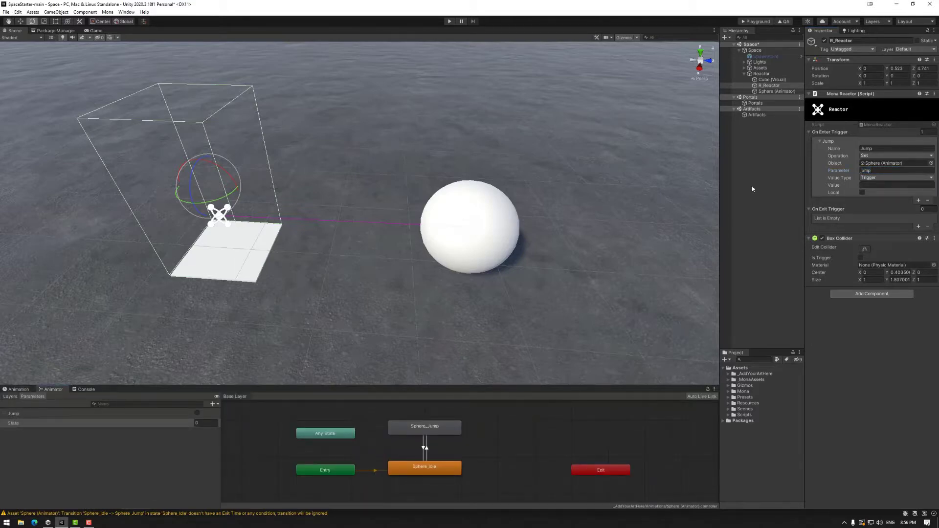
pyautogui.click(860, 171)
pyautogui.click(862, 148)
# - Configure the Jump event with value type Int, operation Addition and value 1
pyautogui.click(876, 178)
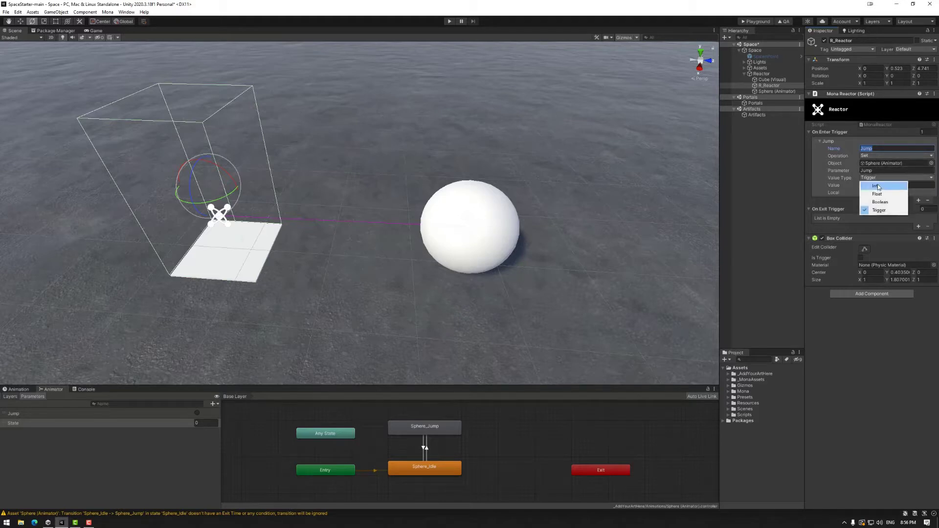
pyautogui.click(882, 187)
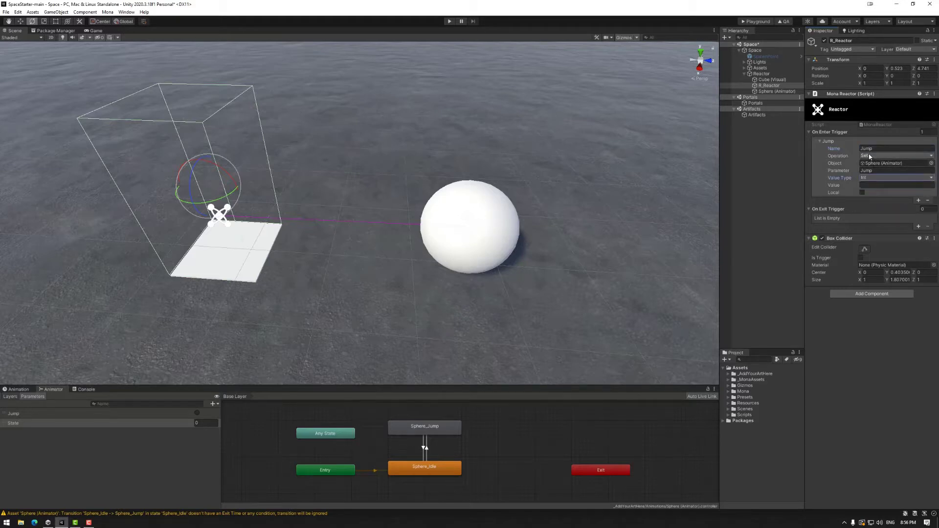
pyautogui.click(880, 155)
pyautogui.click(880, 171)
pyautogui.click(875, 185)
pyautogui.write('1')
pyautogui.click(876, 209)
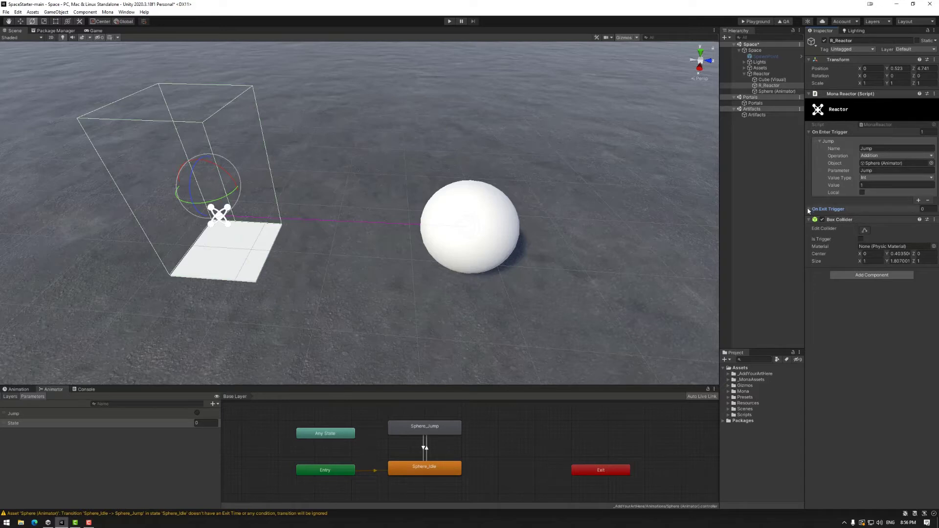
pyautogui.click(829, 208)
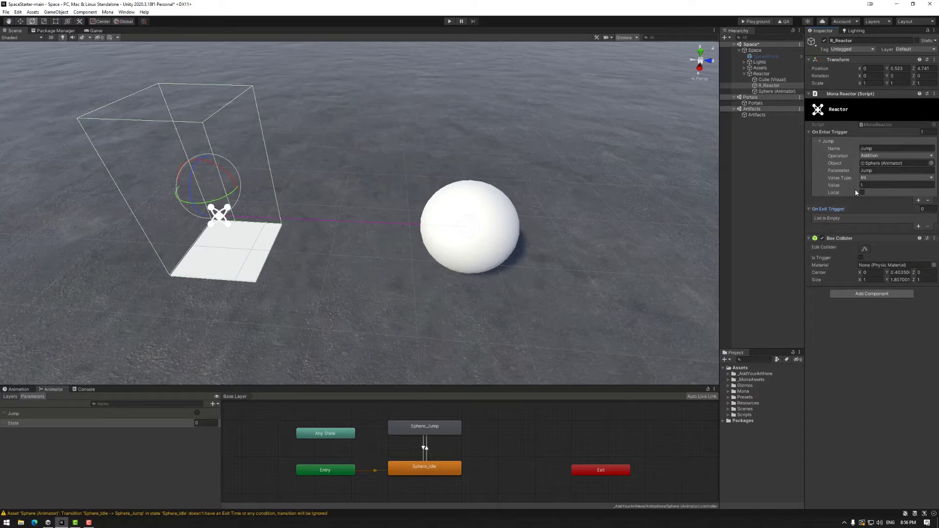